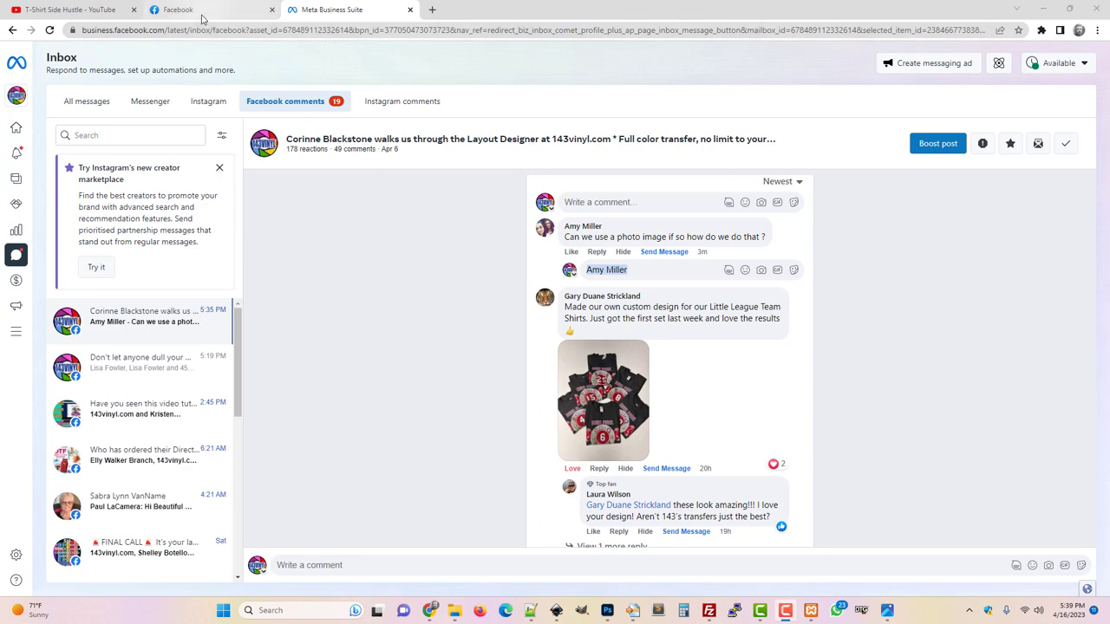
Step: Switch from the Meta Business Suite inbox to the Facebook home feed tab
{"action": "left_click", "coordinate": [202, 15]}
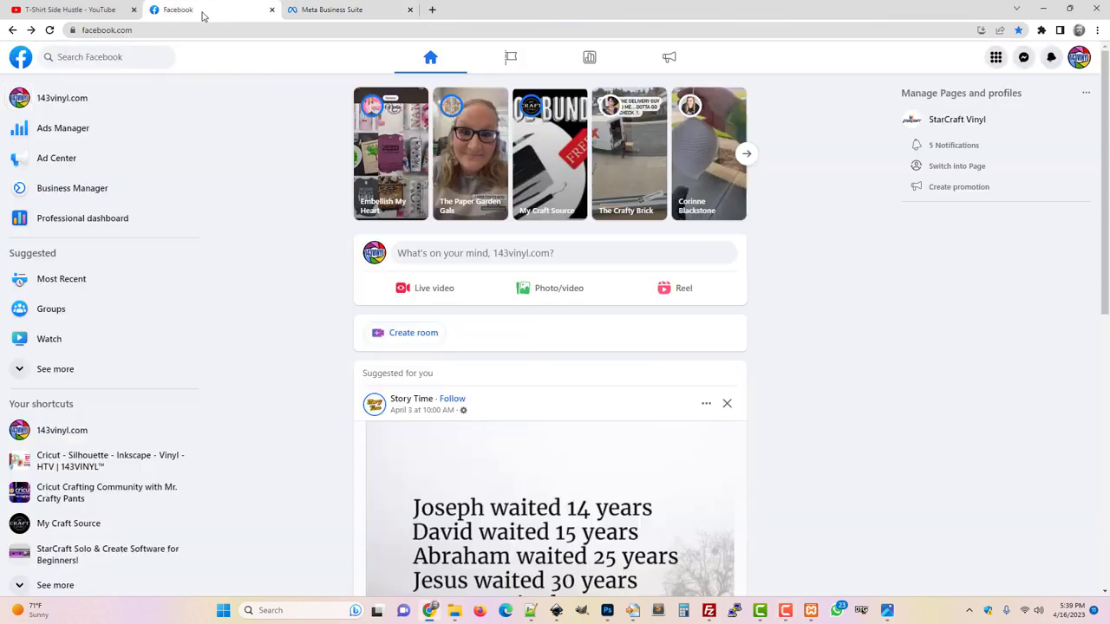
Step: Load the 143vinyl.com home page in a new Chrome tab
{"action": "left_click", "coordinate": [431, 10]}
{"action": "type", "text": "143vinyl.com/cpa"}
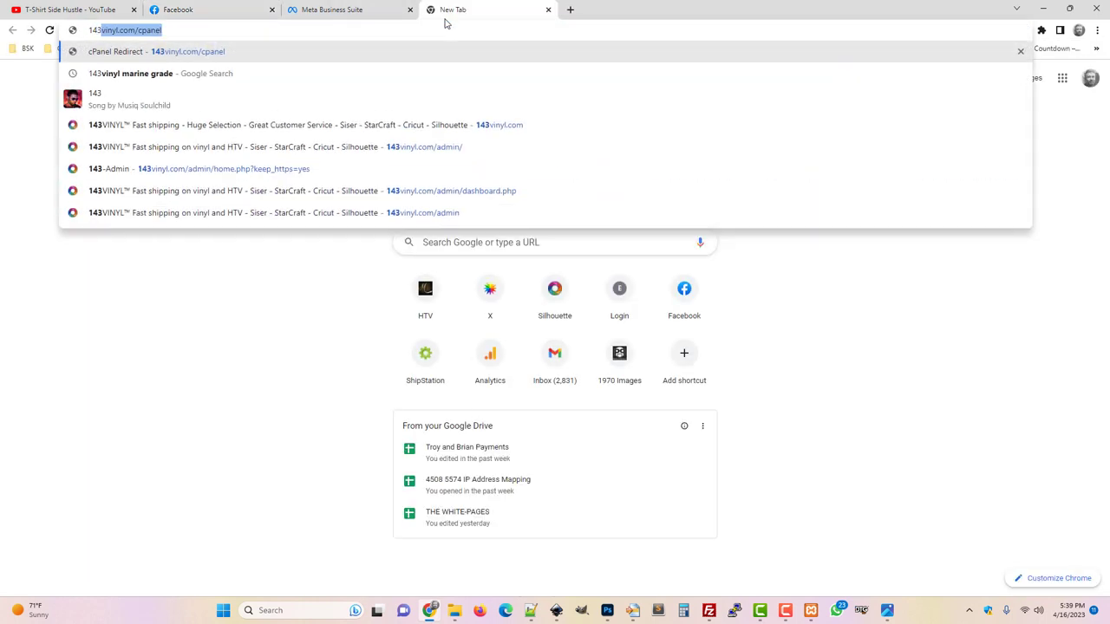
{"action": "key", "text": "BackSpace"}
{"action": "key", "text": "BackSpace"}
{"action": "key", "text": "BackSpace"}
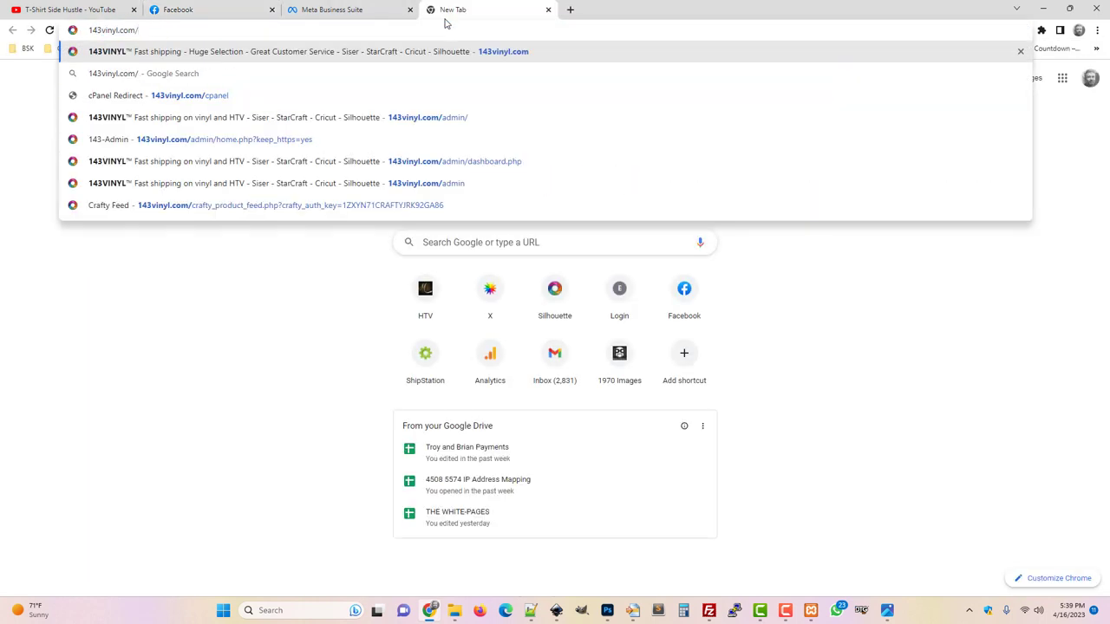
{"action": "key", "text": "Return"}
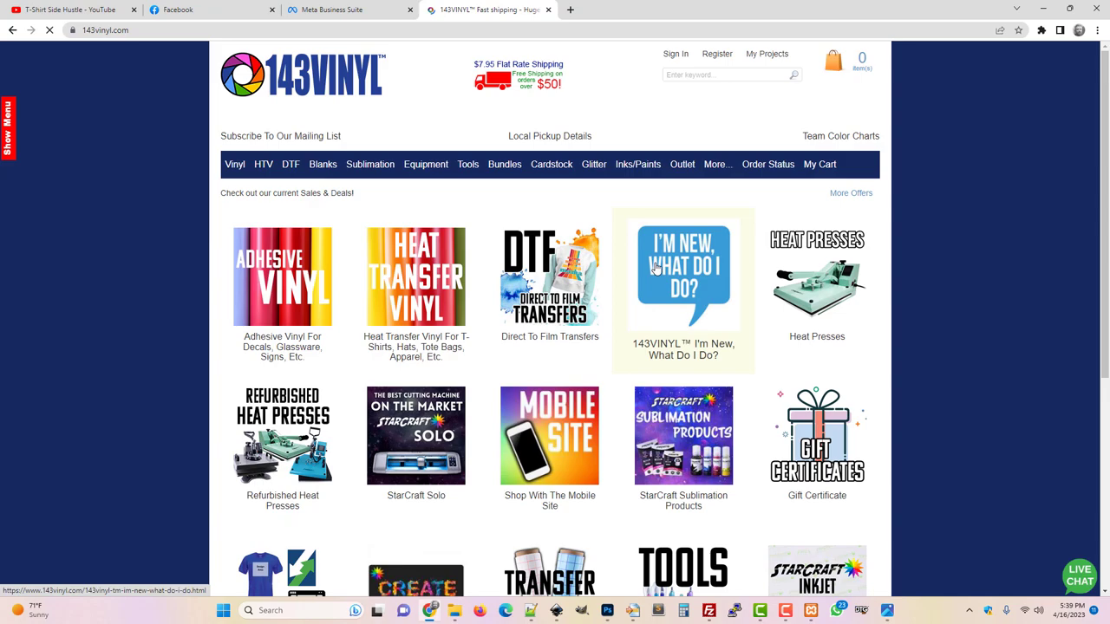
Step: Open the Direct To Film Transfers product page showing the $2.00 starting price
{"action": "scroll", "coordinate": [641, 277], "scroll_direction": "down", "scroll_amount": 3}
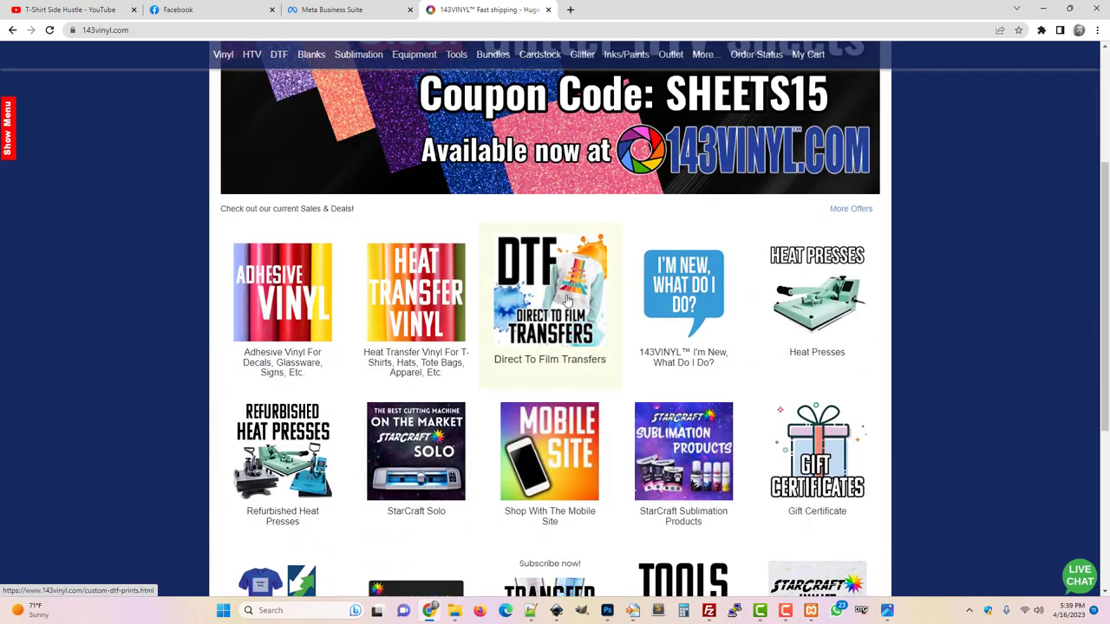
{"action": "left_click", "coordinate": [718, 438]}
{"action": "scroll", "coordinate": [626, 425], "scroll_direction": "down", "scroll_amount": 3}
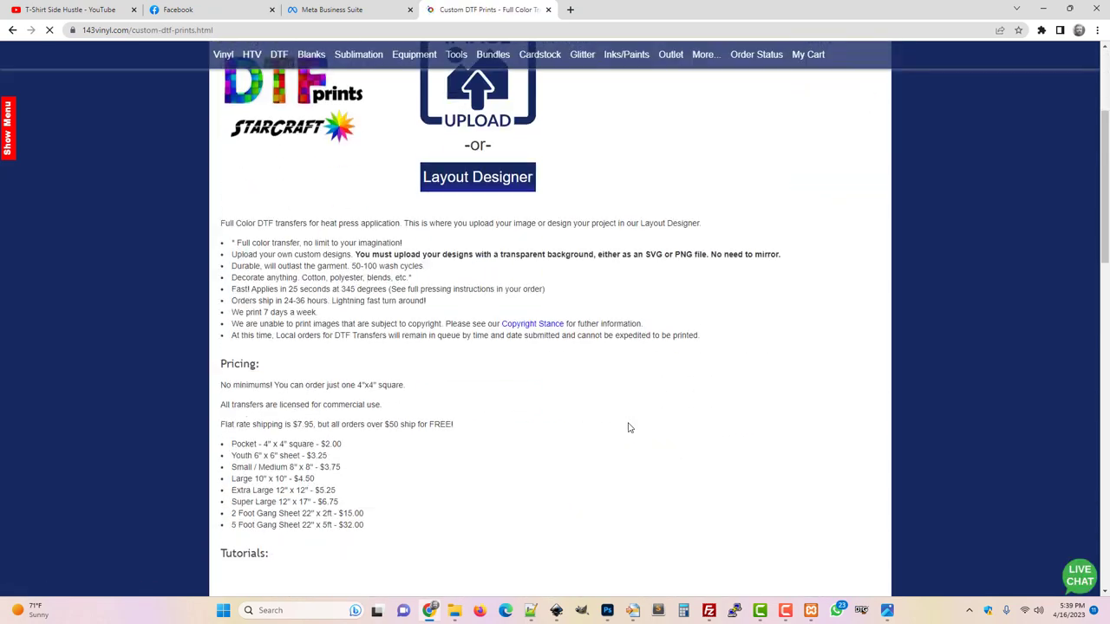
{"action": "scroll", "coordinate": [628, 426], "scroll_direction": "up", "scroll_amount": 1}
{"action": "scroll", "coordinate": [629, 426], "scroll_direction": "up", "scroll_amount": 1}
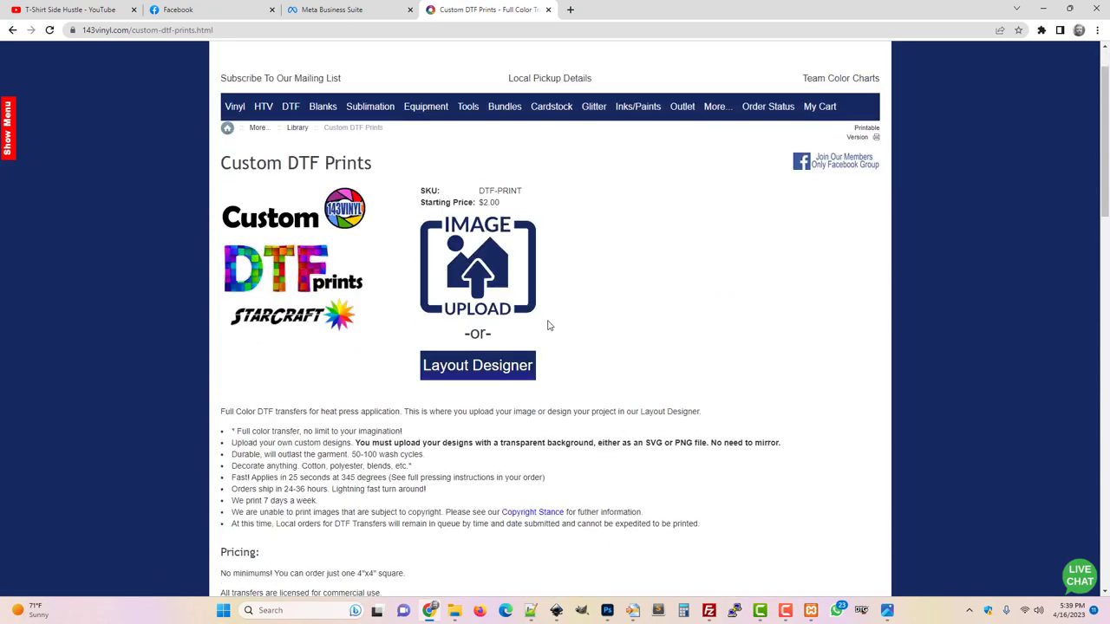
Step: Upload Boxer_puppy_.jpg from the Downloads folder as the DTF print image
{"action": "left_click", "coordinate": [488, 264]}
{"action": "scroll", "coordinate": [368, 269], "scroll_direction": "up", "scroll_amount": 3}
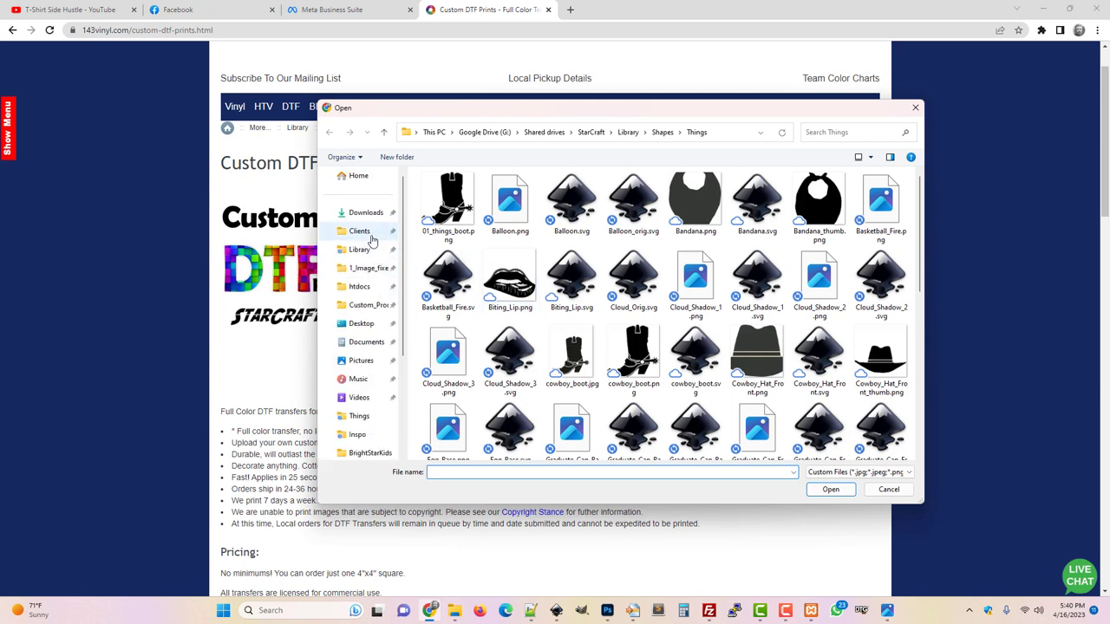
{"action": "left_click", "coordinate": [367, 215]}
{"action": "left_click", "coordinate": [460, 212]}
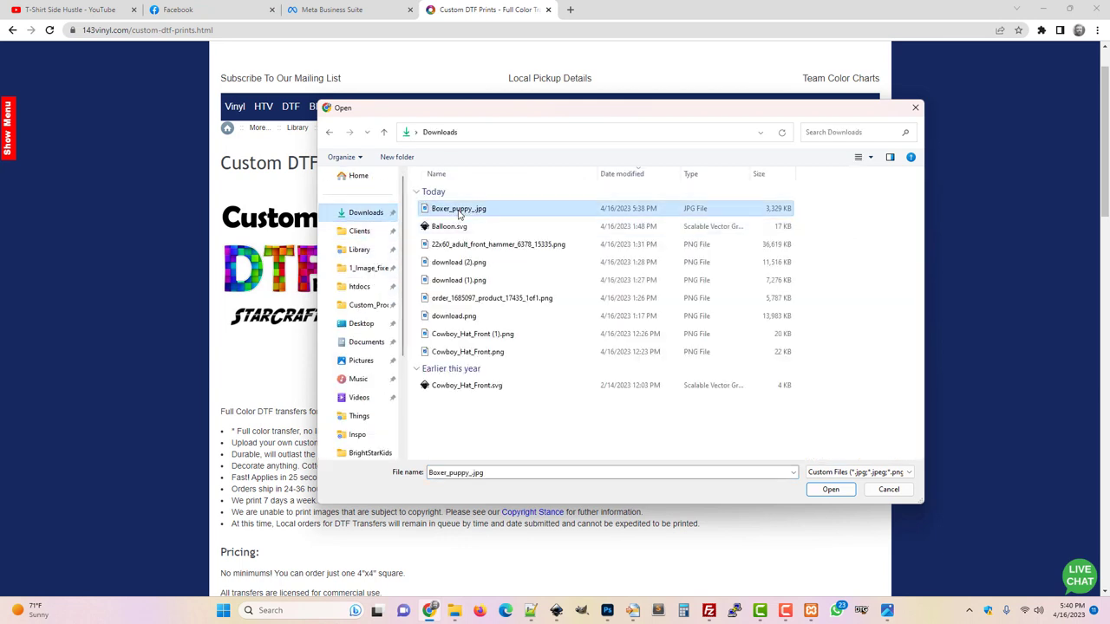
{"action": "left_click", "coordinate": [828, 489]}
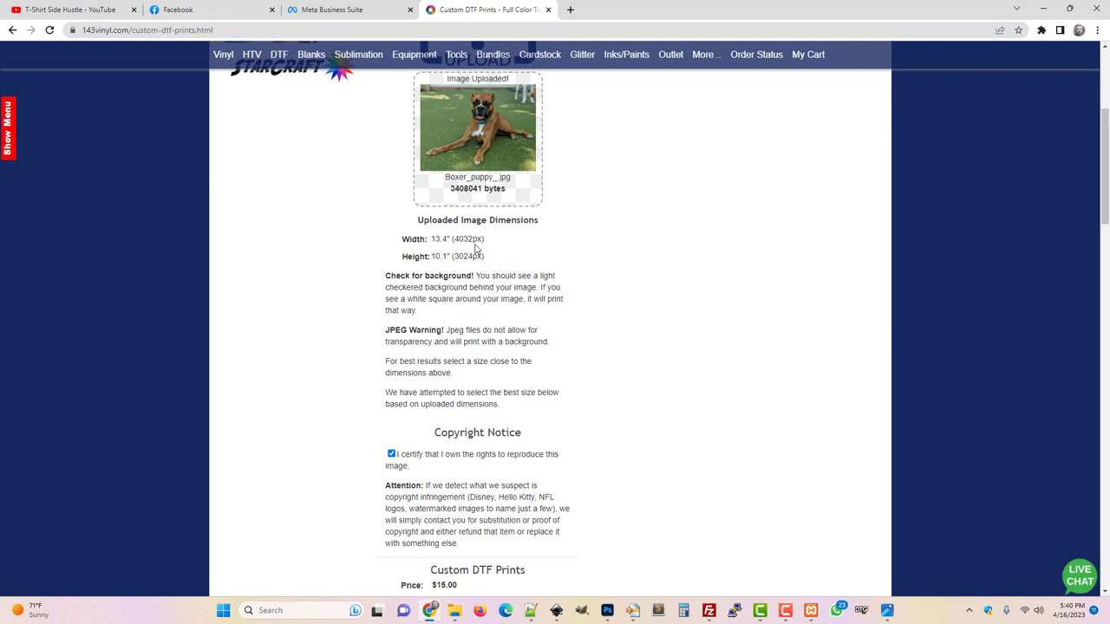
Step: Check the upload's 4032 x 3024 px size, then open the print Size list
{"action": "scroll", "coordinate": [520, 278], "scroll_direction": "up", "scroll_amount": 2}
{"action": "scroll", "coordinate": [544, 276], "scroll_direction": "down", "scroll_amount": 2}
{"action": "scroll", "coordinate": [536, 302], "scroll_direction": "down", "scroll_amount": 1}
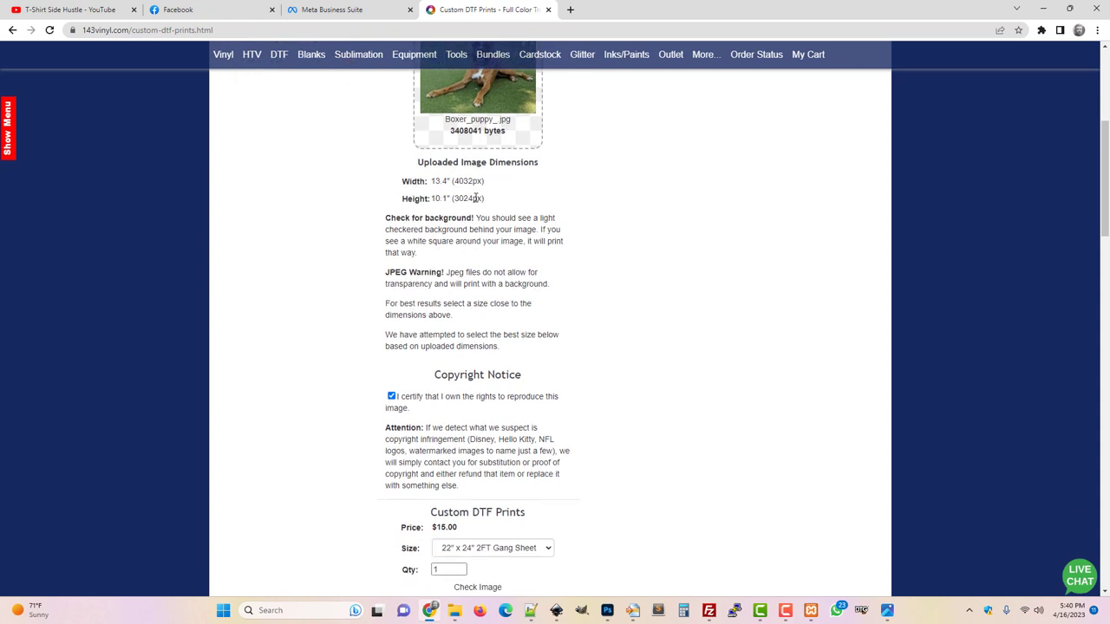
{"action": "scroll", "coordinate": [587, 436], "scroll_direction": "down", "scroll_amount": 2}
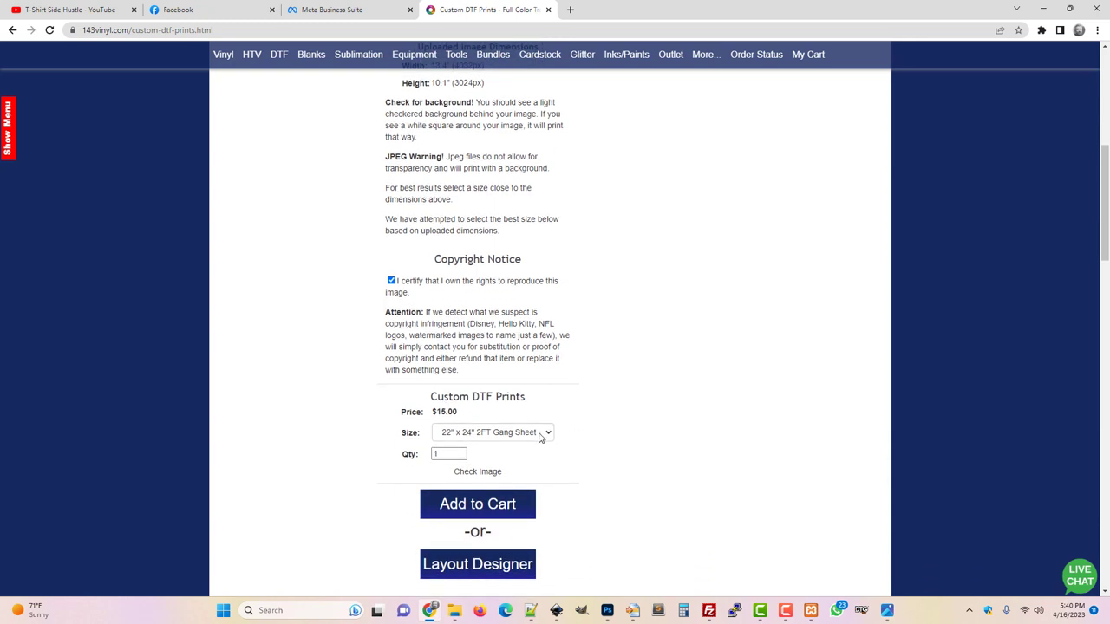
{"action": "scroll", "coordinate": [538, 438], "scroll_direction": "up", "scroll_amount": 2}
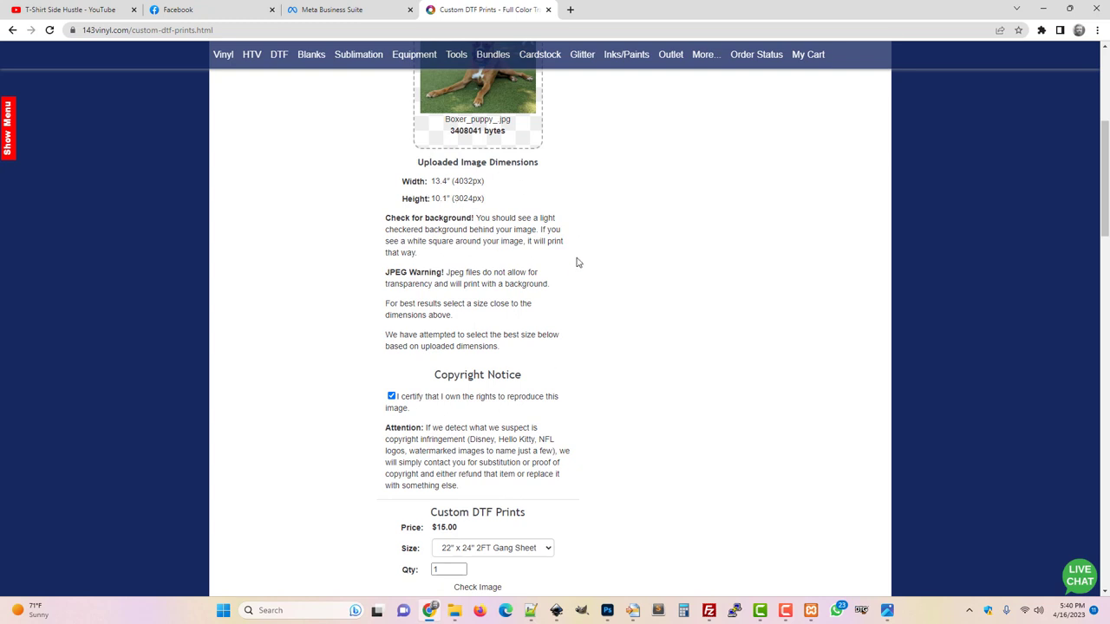
{"action": "scroll", "coordinate": [598, 379], "scroll_direction": "down", "scroll_amount": 3}
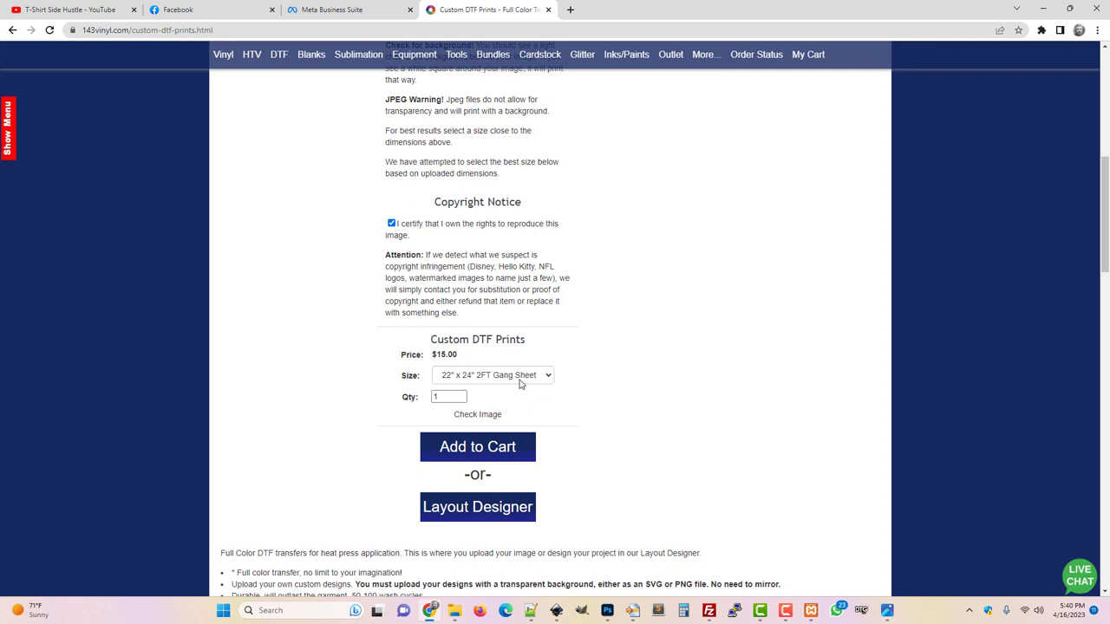
{"action": "scroll", "coordinate": [521, 384], "scroll_direction": "up", "scroll_amount": 4}
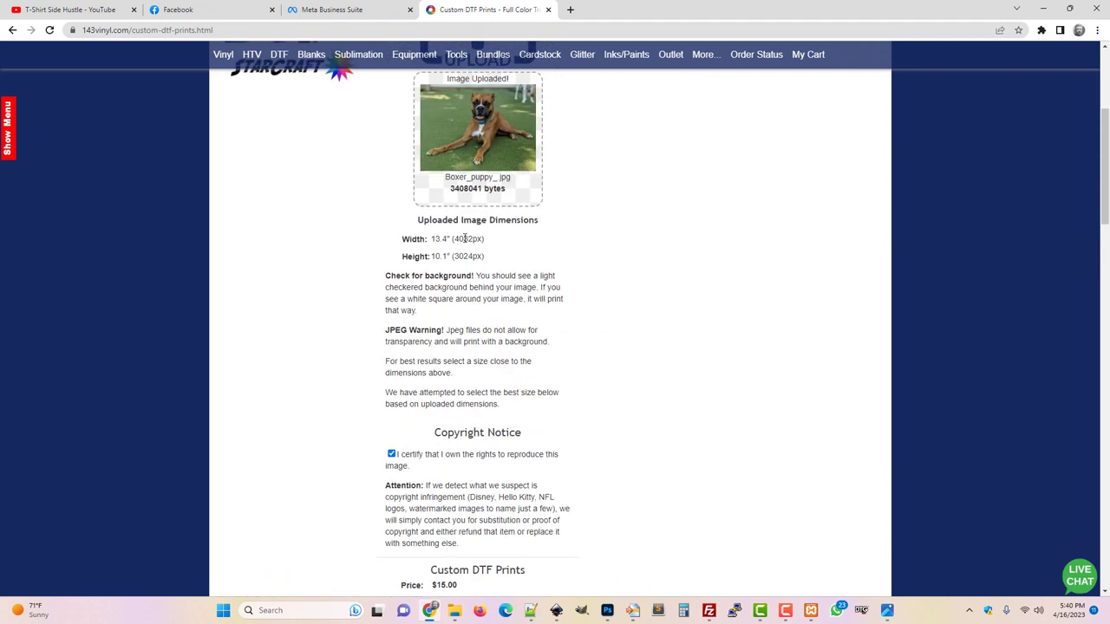
{"action": "double_click", "coordinate": [464, 237]}
{"action": "double_click", "coordinate": [465, 255]}
{"action": "left_click_drag", "start_coordinate": [434, 238], "coordinate": [454, 243]}
{"action": "scroll", "coordinate": [563, 360], "scroll_direction": "down", "scroll_amount": 3}
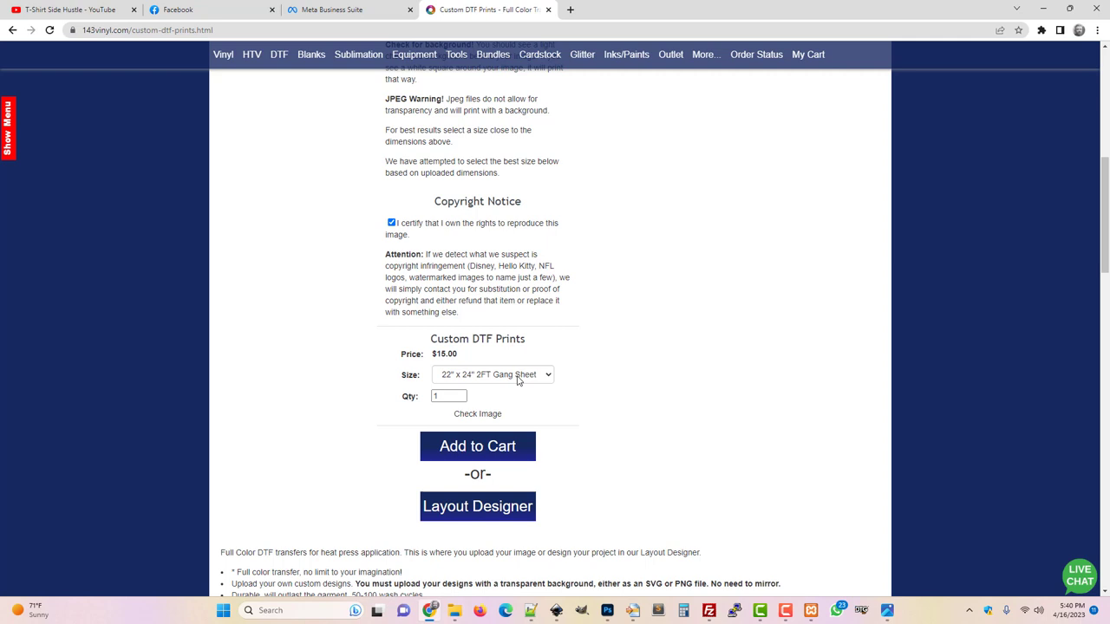
{"action": "left_click", "coordinate": [544, 379]}
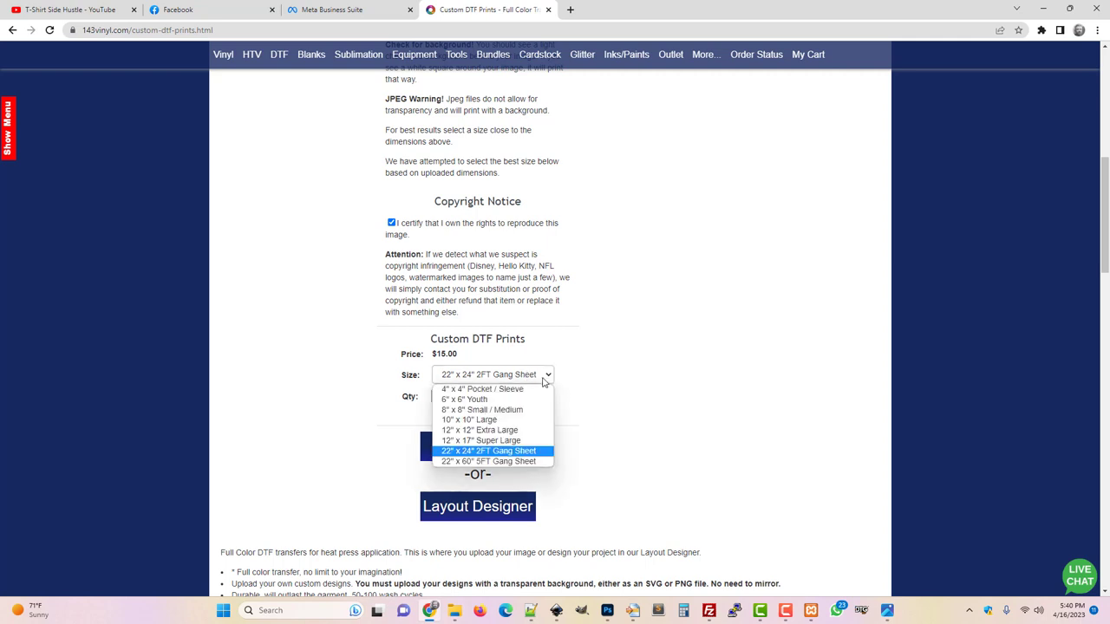
Step: Choose the 12" x 17" Super Large size at $6.75 and add the print to the cart
{"action": "left_click", "coordinate": [510, 440]}
{"action": "scroll", "coordinate": [602, 431], "scroll_direction": "up", "scroll_amount": 3}
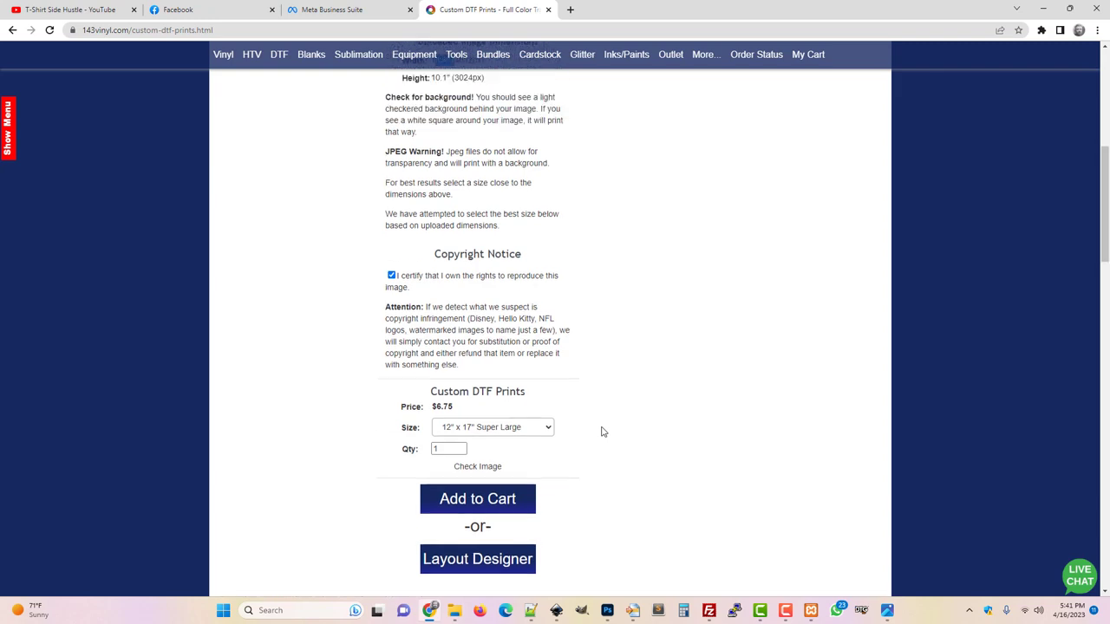
{"action": "scroll", "coordinate": [601, 431], "scroll_direction": "down", "scroll_amount": 3}
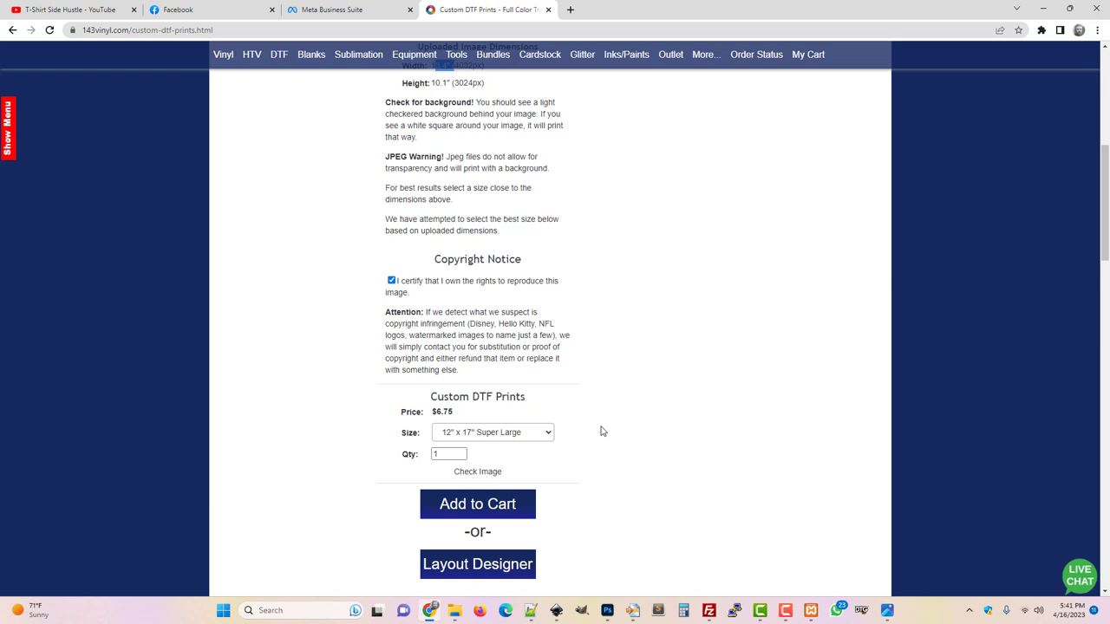
{"action": "left_click", "coordinate": [488, 506]}
{"action": "scroll", "coordinate": [476, 87], "scroll_direction": "up", "scroll_amount": 3}
{"action": "scroll", "coordinate": [642, 345], "scroll_direction": "up", "scroll_amount": 2}
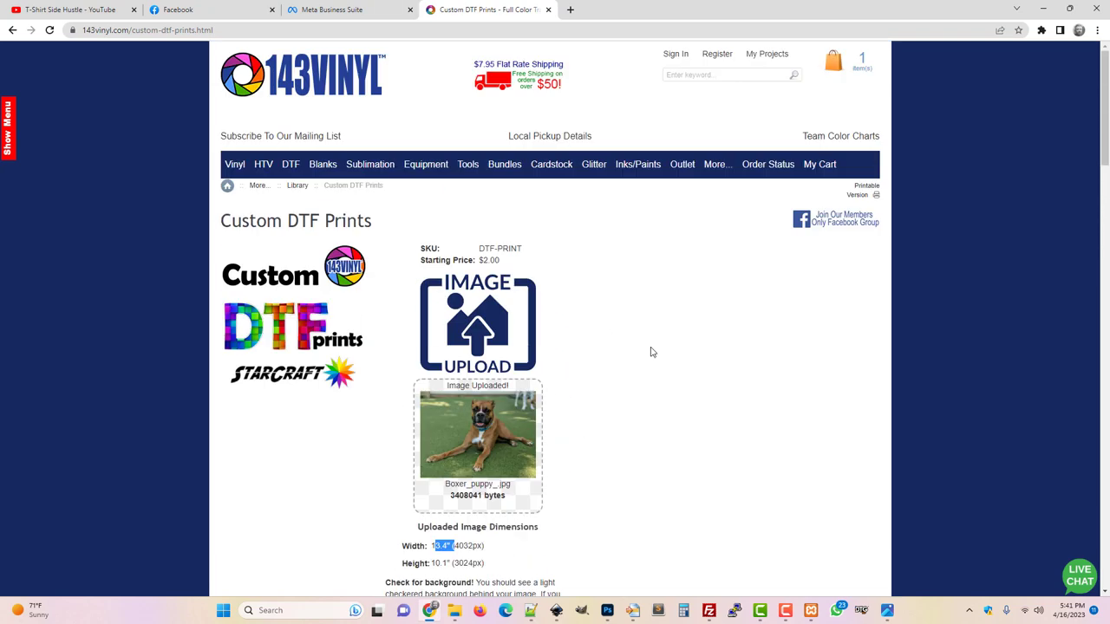
Step: Go to My Projects and scroll to the boxer_puppy__jpg project in the cart
{"action": "left_click", "coordinate": [768, 54]}
{"action": "scroll", "coordinate": [490, 422], "scroll_direction": "down", "scroll_amount": 2}
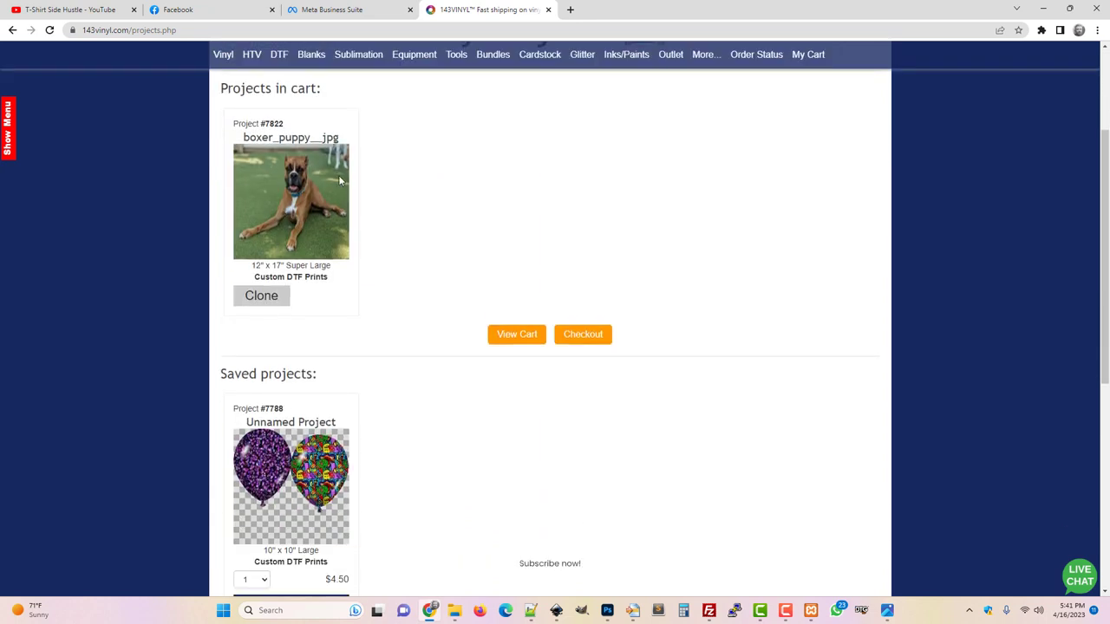
Step: Open a copy of the boxer project in the designer, browse its canvas, and close it
{"action": "left_click", "coordinate": [272, 304]}
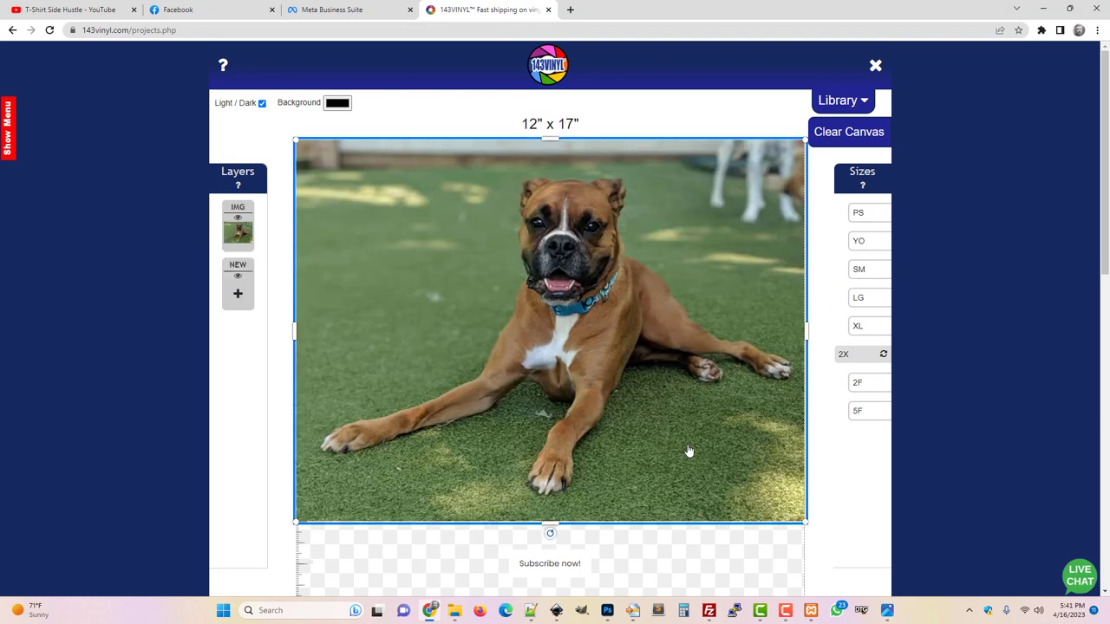
{"action": "scroll", "coordinate": [711, 451], "scroll_direction": "down", "scroll_amount": 3}
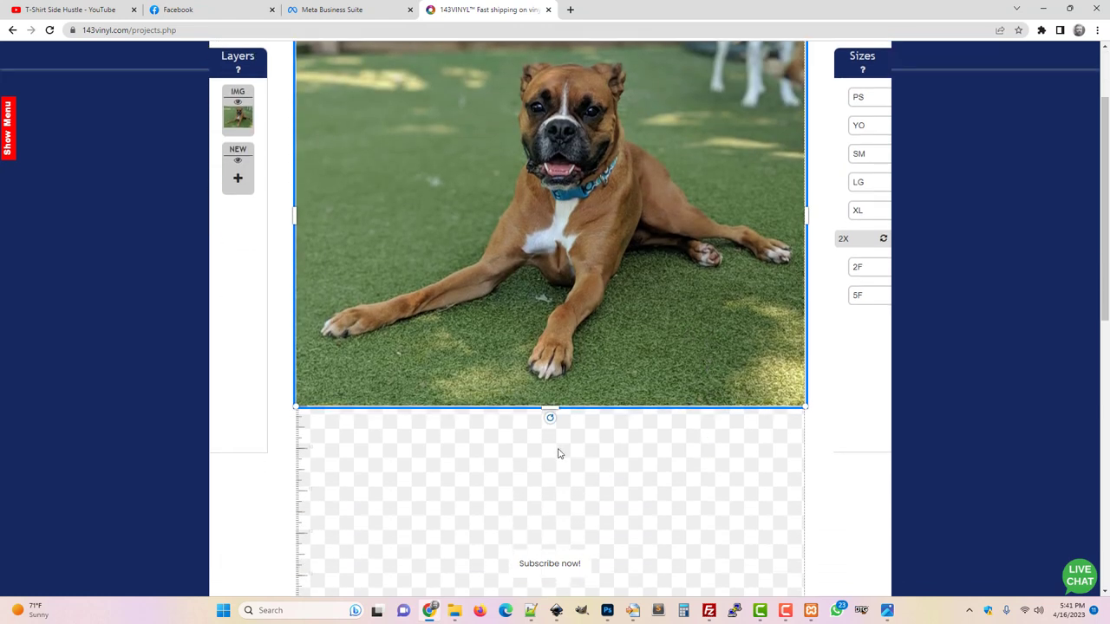
{"action": "scroll", "coordinate": [528, 496], "scroll_direction": "down", "scroll_amount": 1}
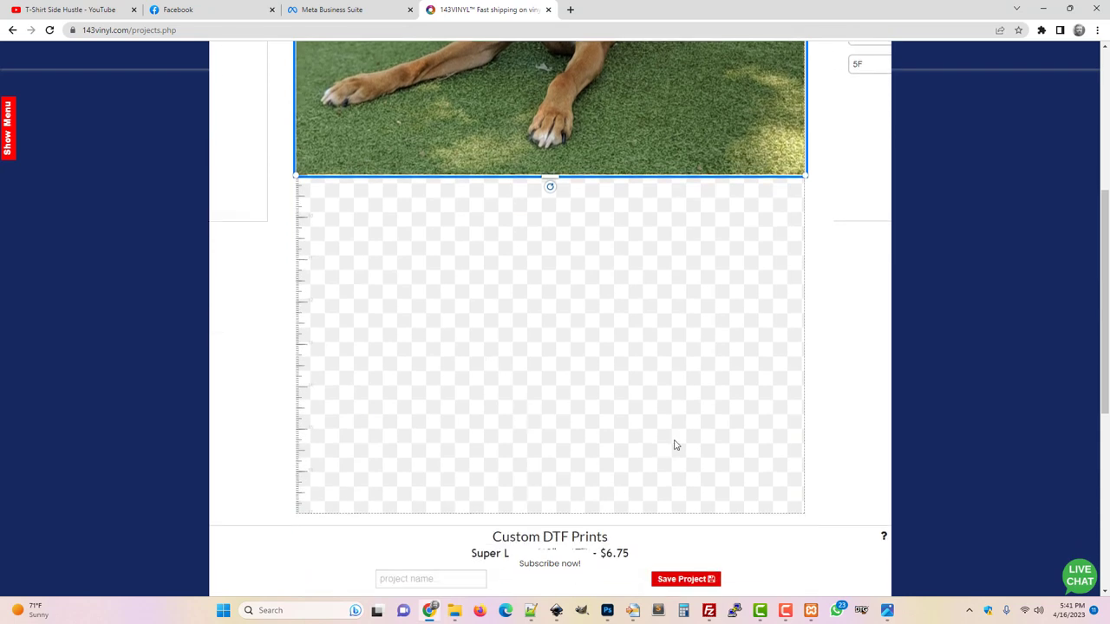
{"action": "scroll", "coordinate": [732, 448], "scroll_direction": "up", "scroll_amount": 2}
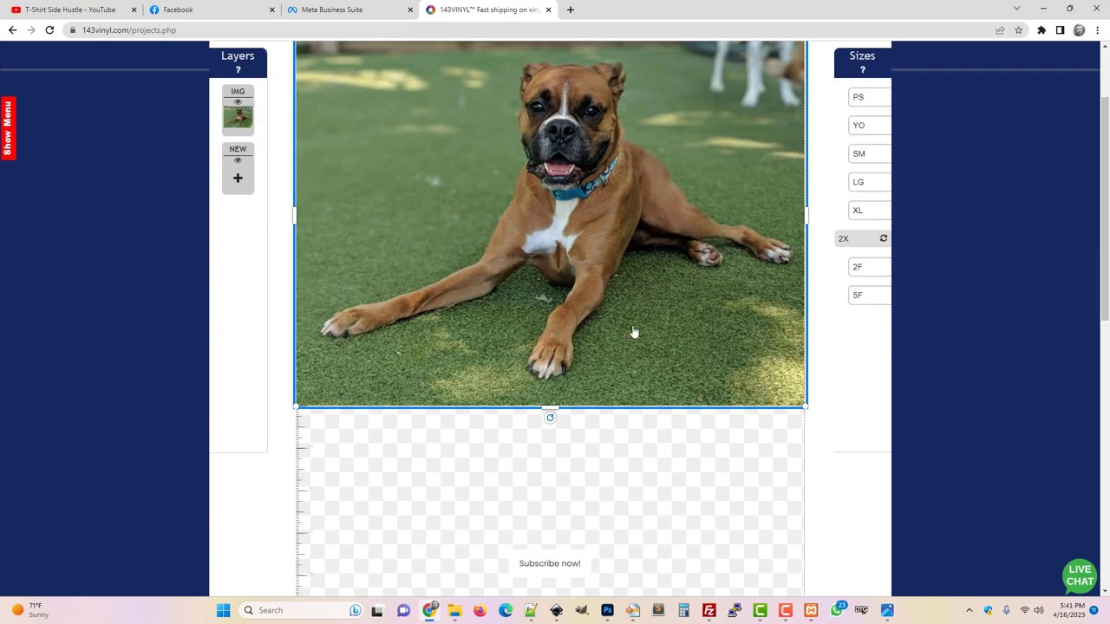
{"action": "scroll", "coordinate": [430, 397], "scroll_direction": "up", "scroll_amount": 1}
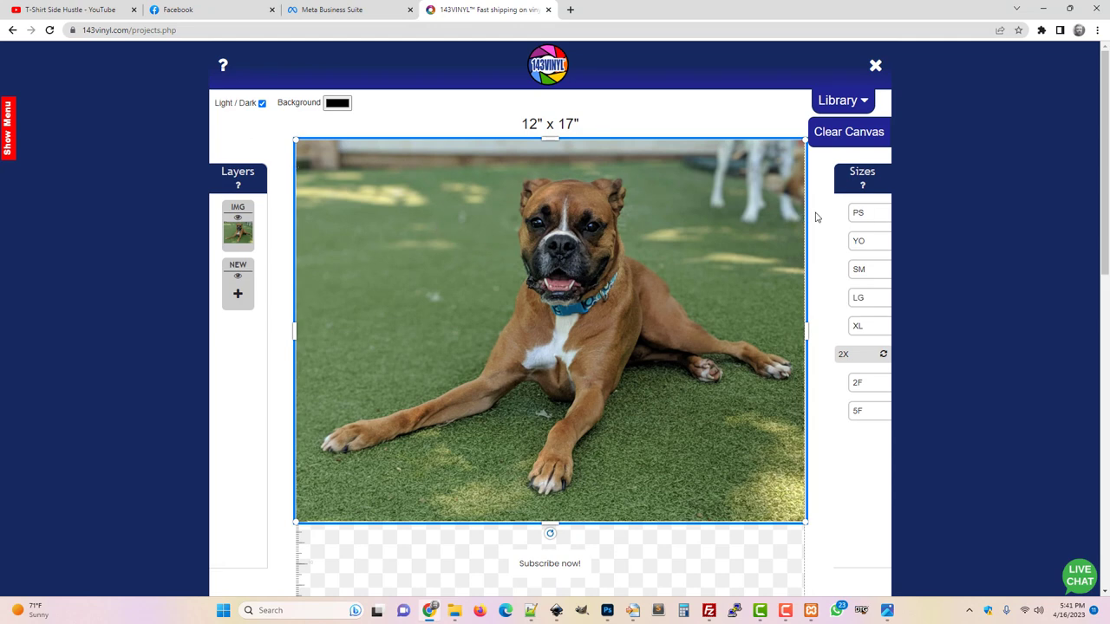
{"action": "scroll", "coordinate": [558, 286], "scroll_direction": "down", "scroll_amount": 2}
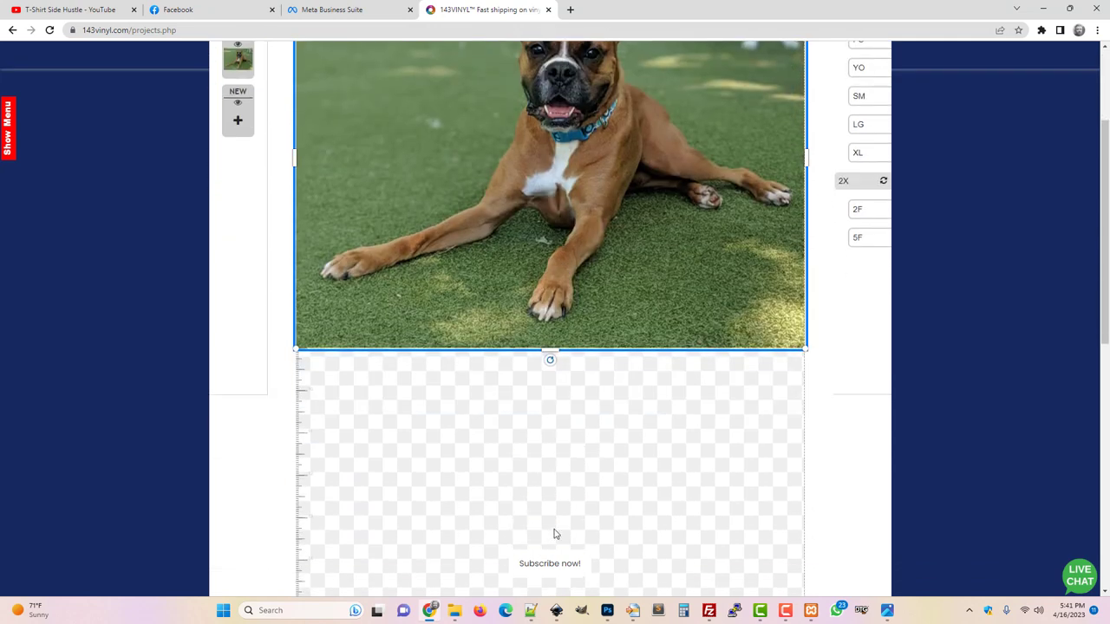
{"action": "scroll", "coordinate": [556, 534], "scroll_direction": "down", "scroll_amount": 2}
{"action": "scroll", "coordinate": [572, 492], "scroll_direction": "up", "scroll_amount": 3}
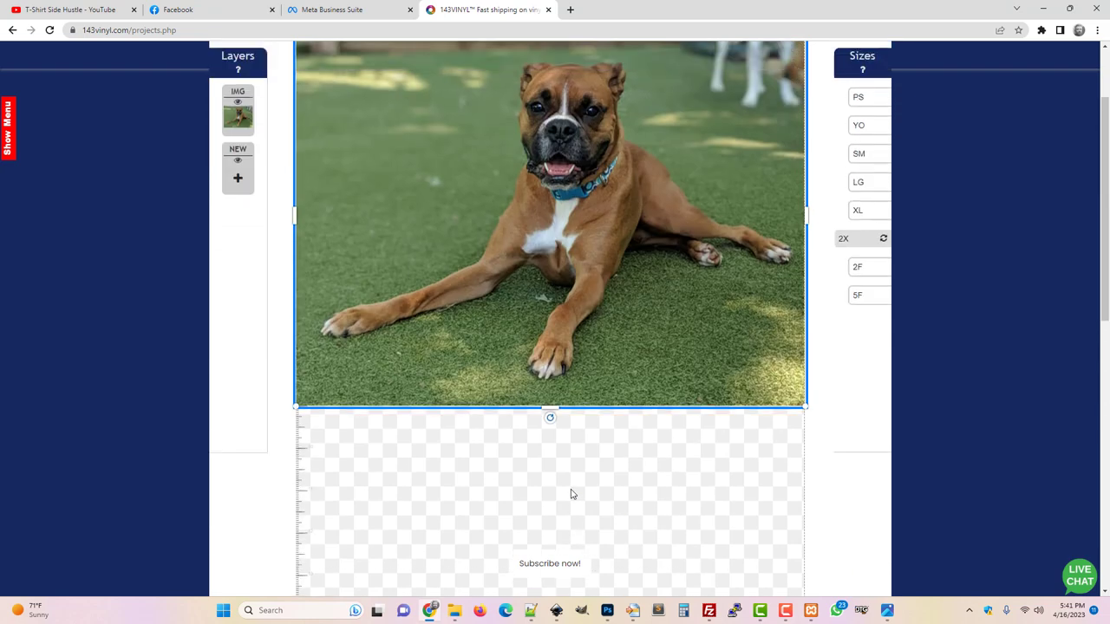
{"action": "scroll", "coordinate": [570, 494], "scroll_direction": "up", "scroll_amount": 2}
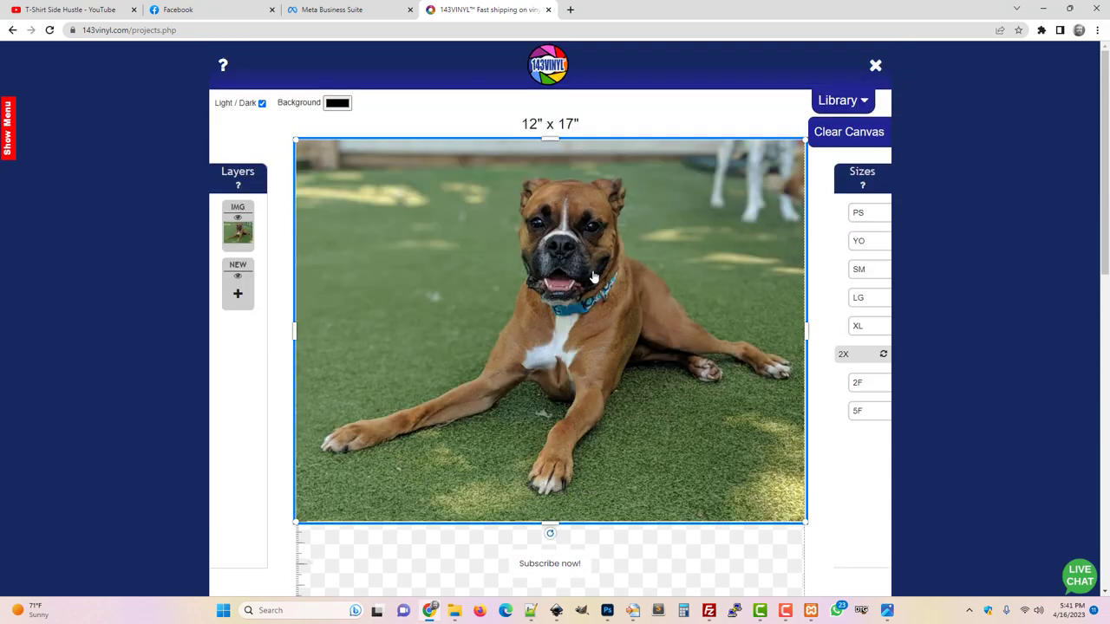
{"action": "left_click", "coordinate": [876, 67]}
Step: Leave the designer without saving and open the Custom DTF Prints Layout Designer
{"action": "left_click", "coordinate": [614, 95]}
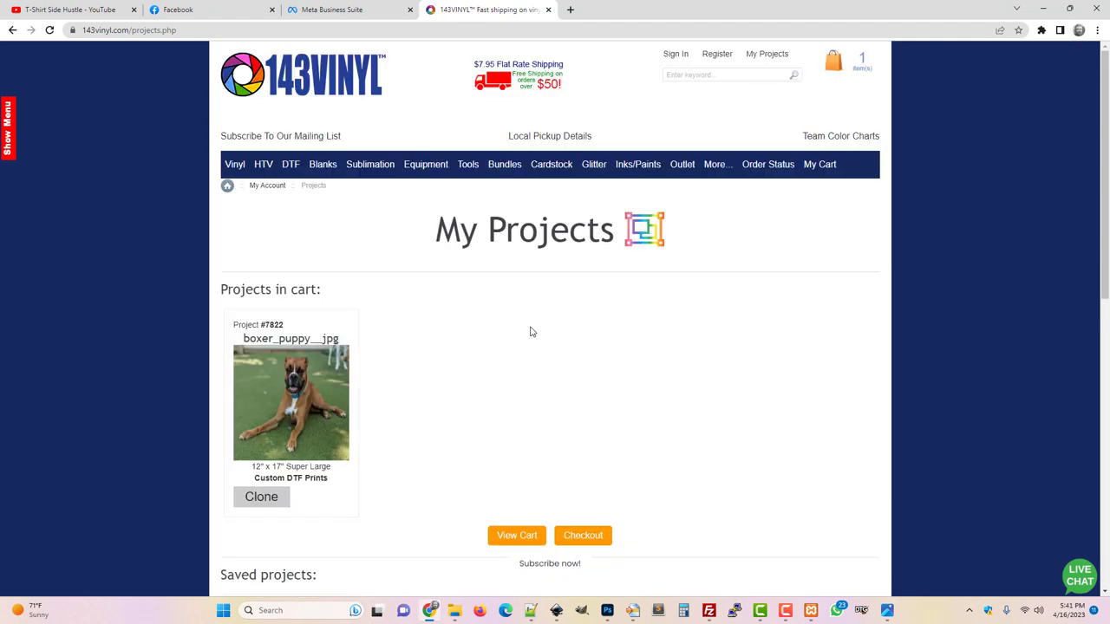
{"action": "scroll", "coordinate": [368, 441], "scroll_direction": "down", "scroll_amount": 6}
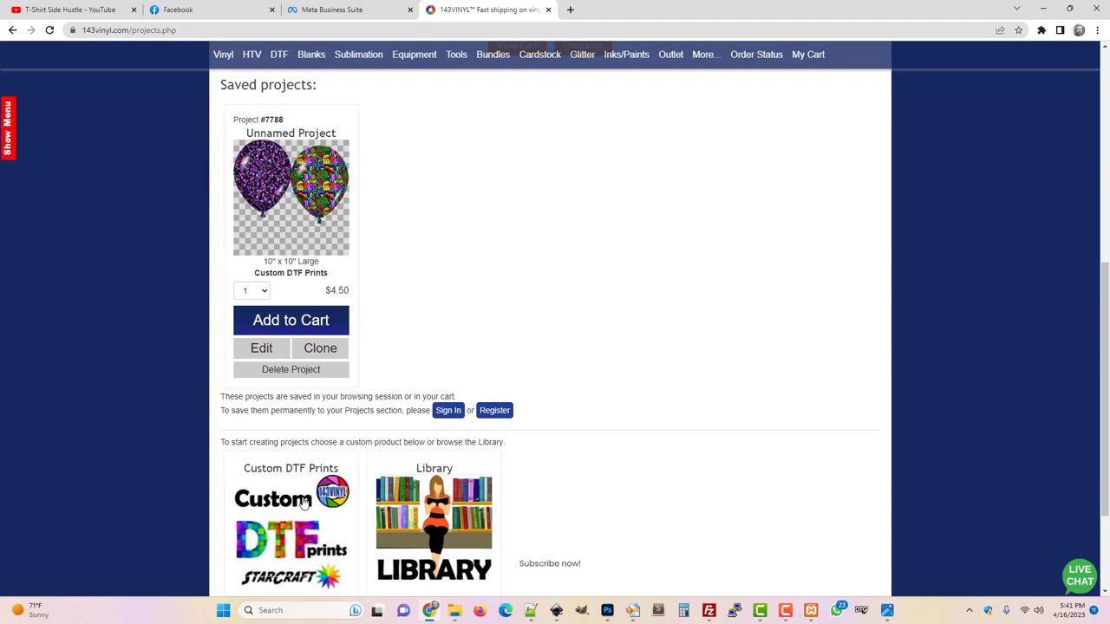
{"action": "left_click", "coordinate": [303, 503]}
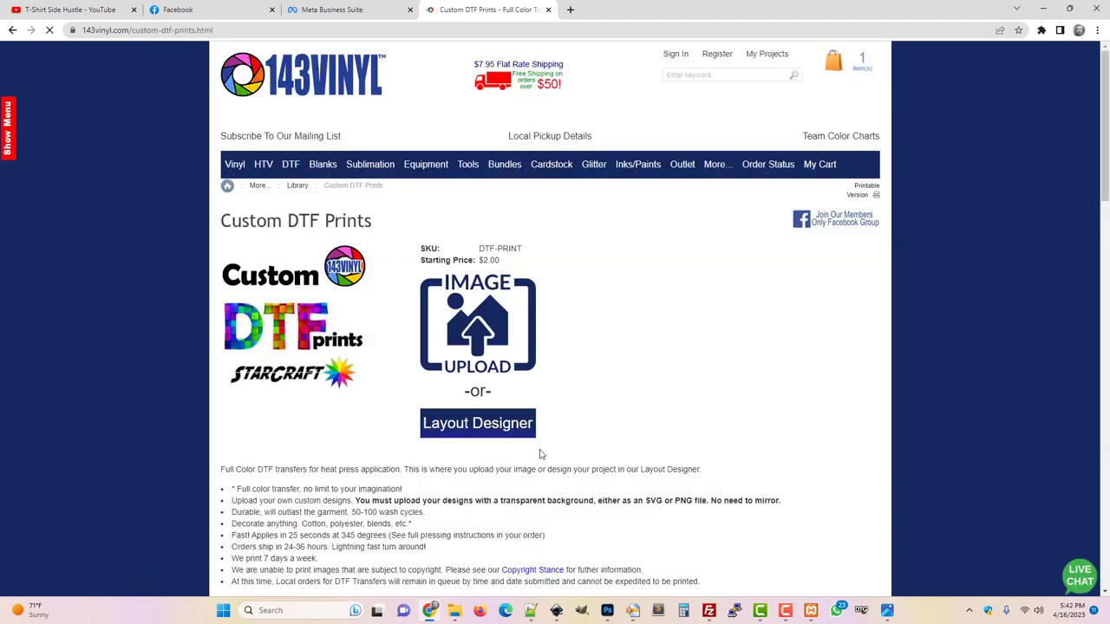
{"action": "left_click", "coordinate": [490, 435]}
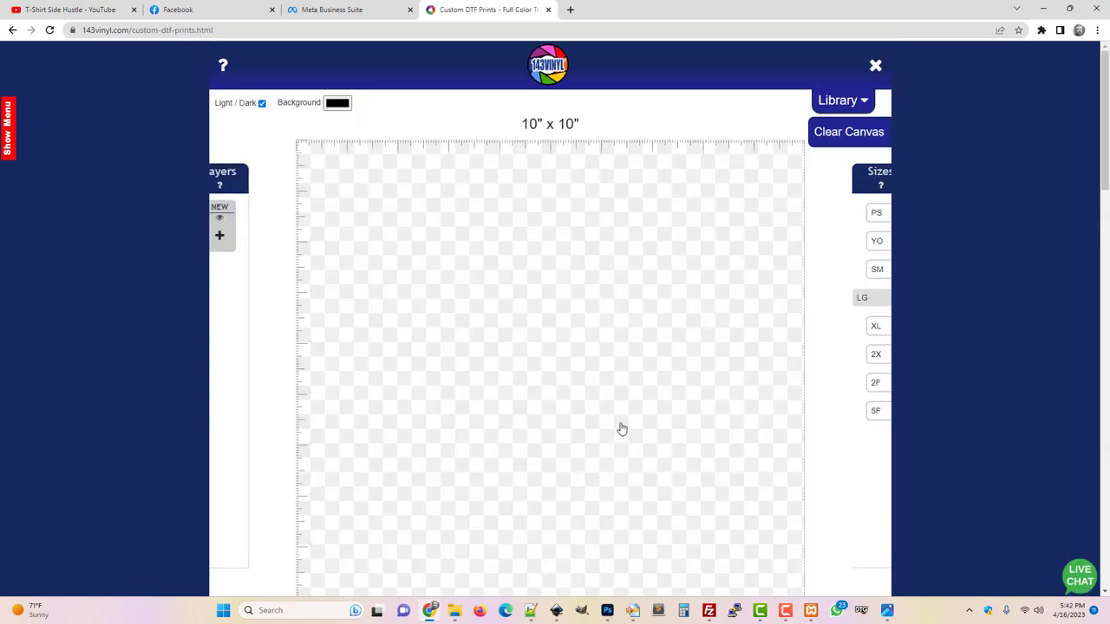
Step: Add a new layer holding Boxer_puppy_.jpg to the 10" x 10" canvas
{"action": "left_click", "coordinate": [238, 239]}
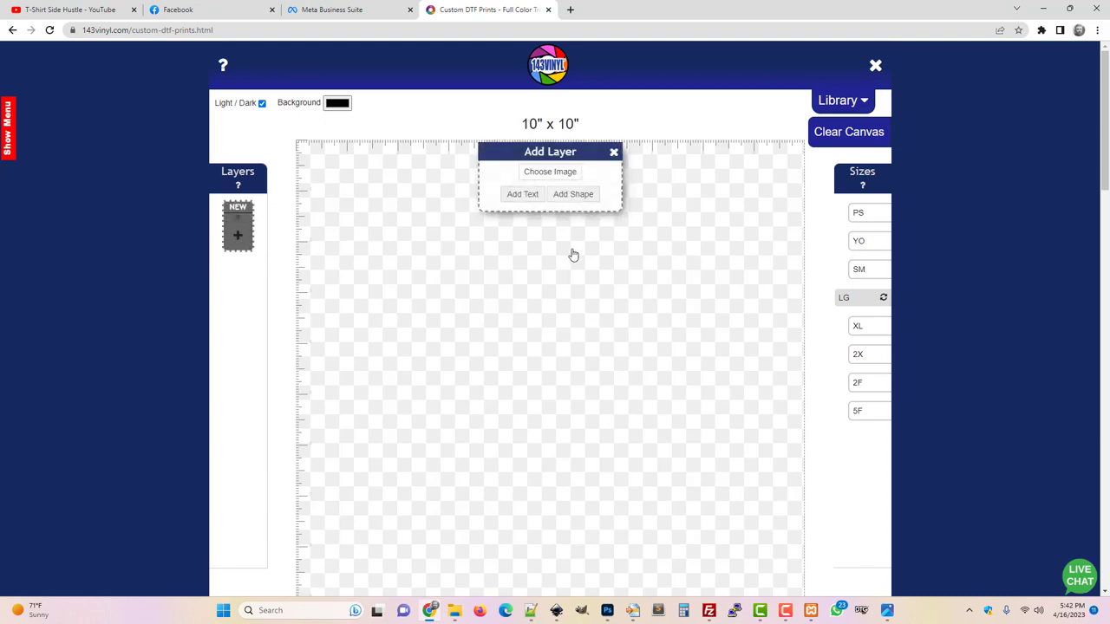
{"action": "left_click", "coordinate": [555, 173]}
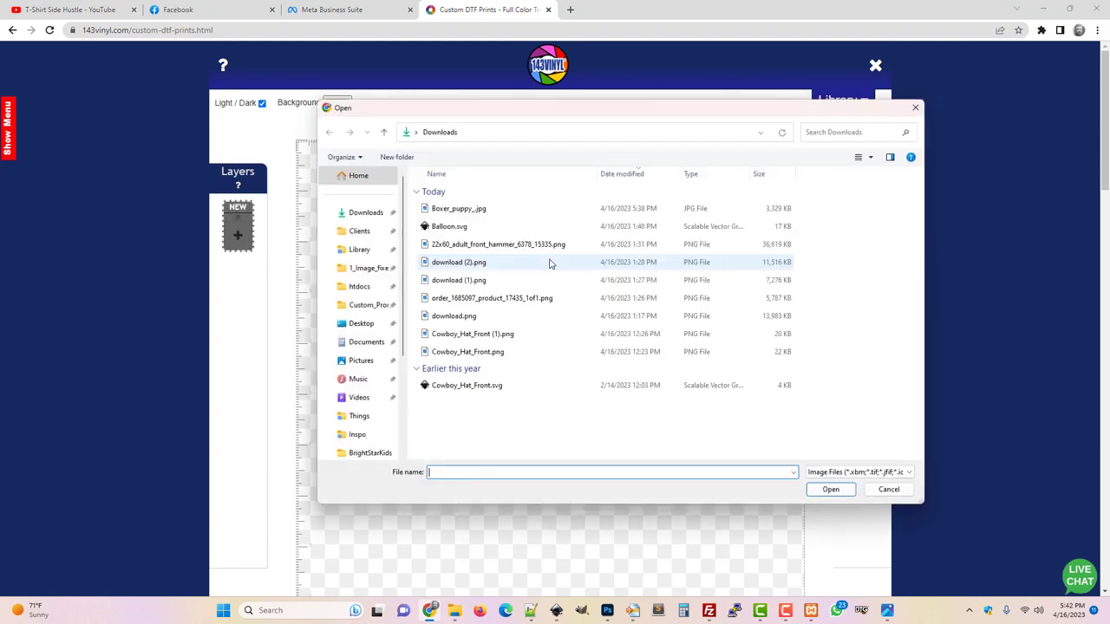
{"action": "left_click", "coordinate": [463, 209]}
{"action": "left_click", "coordinate": [830, 489]}
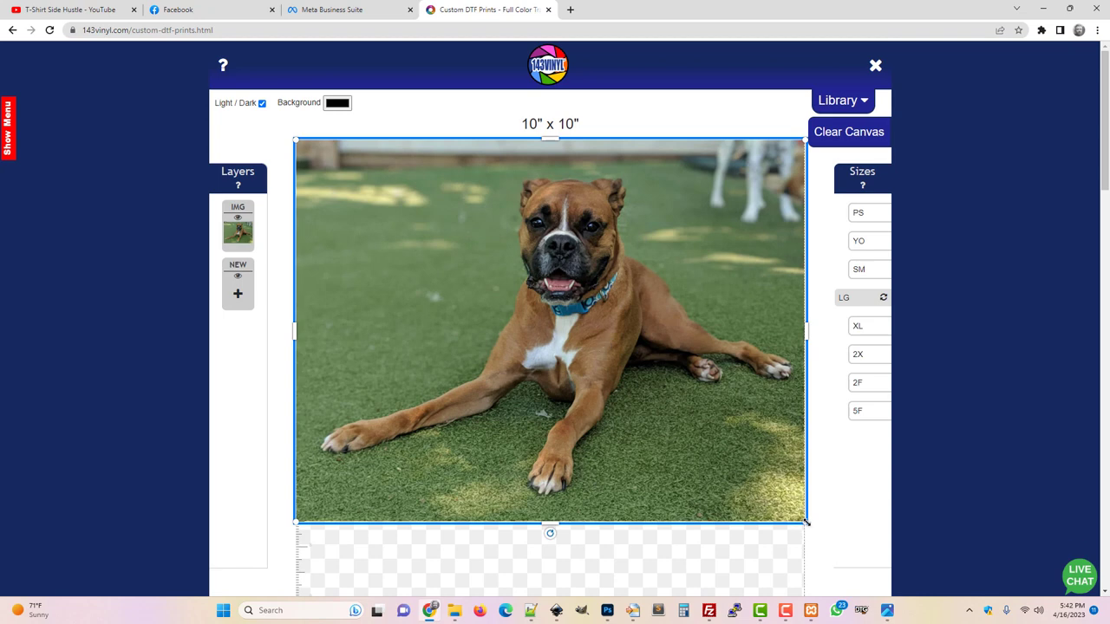
Step: Switch to a 12" x 12" canvas and enlarge the boxer photo across its full width
{"action": "left_click", "coordinate": [863, 328]}
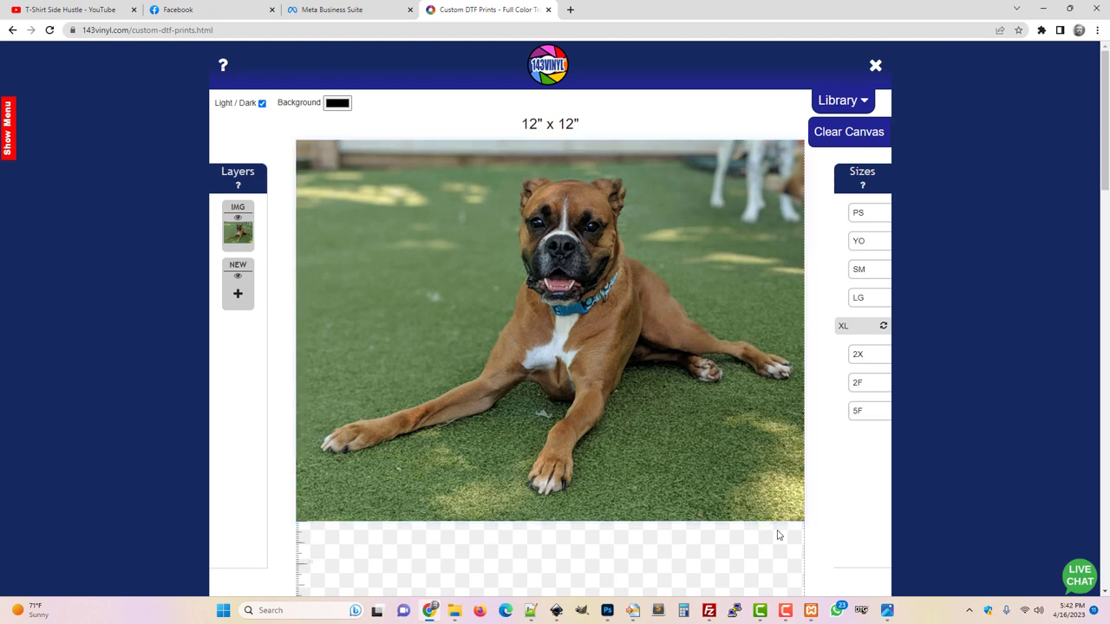
{"action": "left_click", "coordinate": [688, 458]}
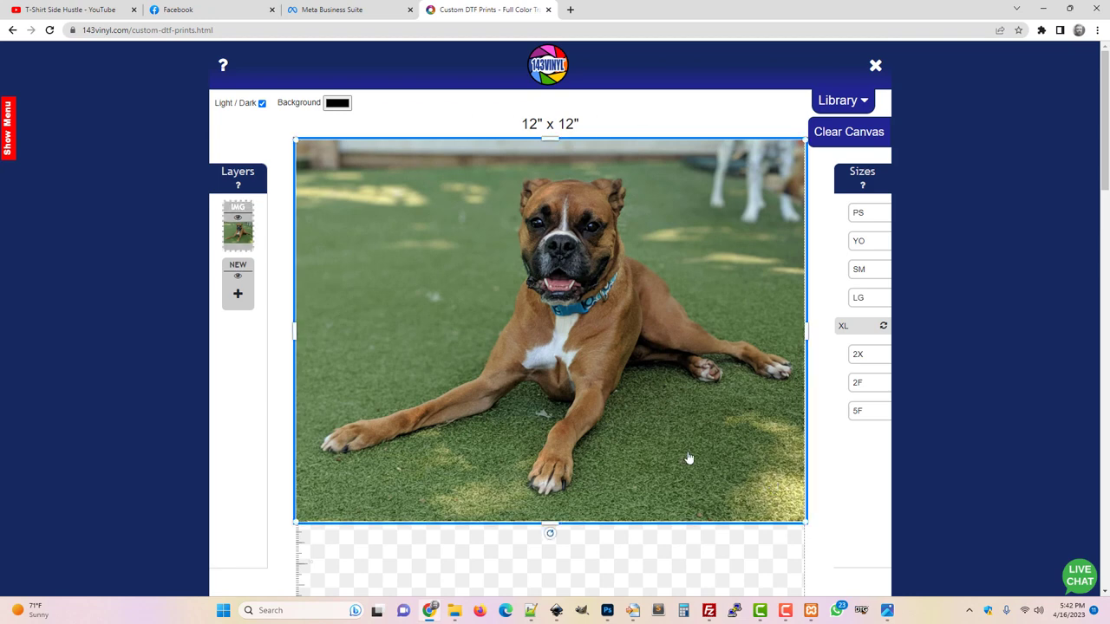
{"action": "left_click_drag", "start_coordinate": [802, 520], "coordinate": [716, 459]}
{"action": "left_click_drag", "start_coordinate": [592, 429], "coordinate": [605, 399]}
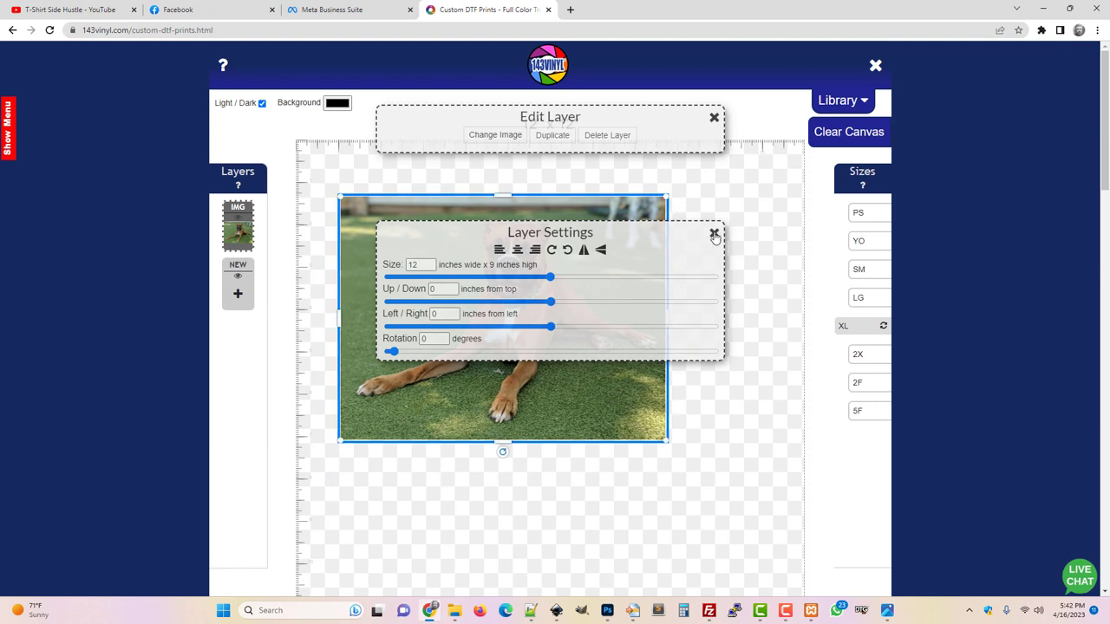
{"action": "left_click", "coordinate": [714, 234]}
{"action": "left_click_drag", "start_coordinate": [682, 193], "coordinate": [850, 62]}
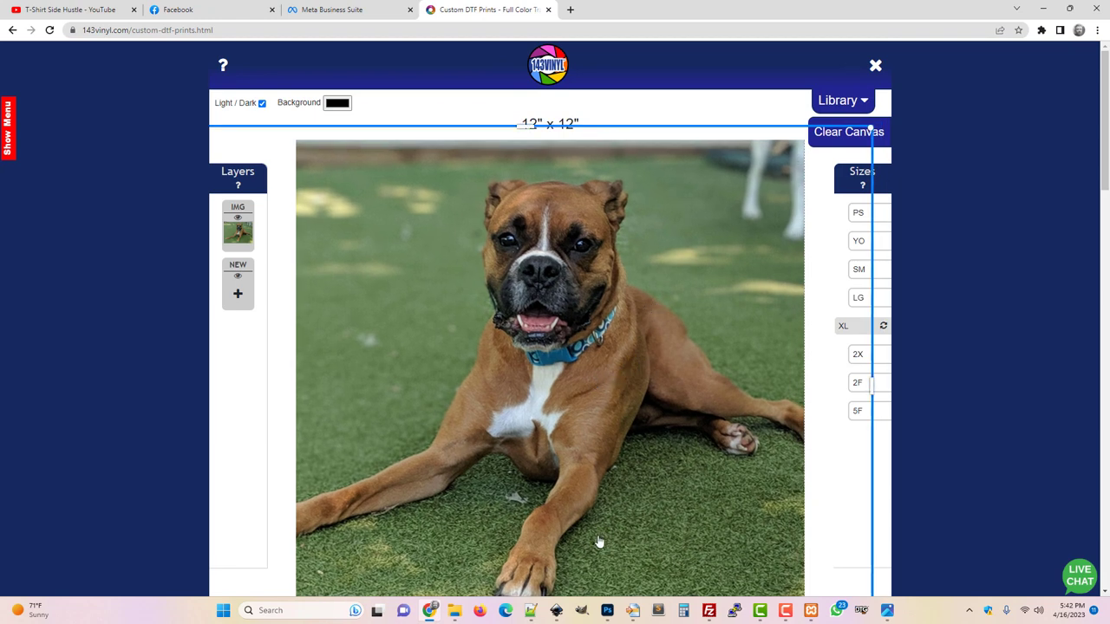
Step: Open the Details tab of Boxer_puppy_.jpg's Properties in Downloads to read its 4032 x 3024 dimensions
{"action": "left_click", "coordinate": [452, 612]}
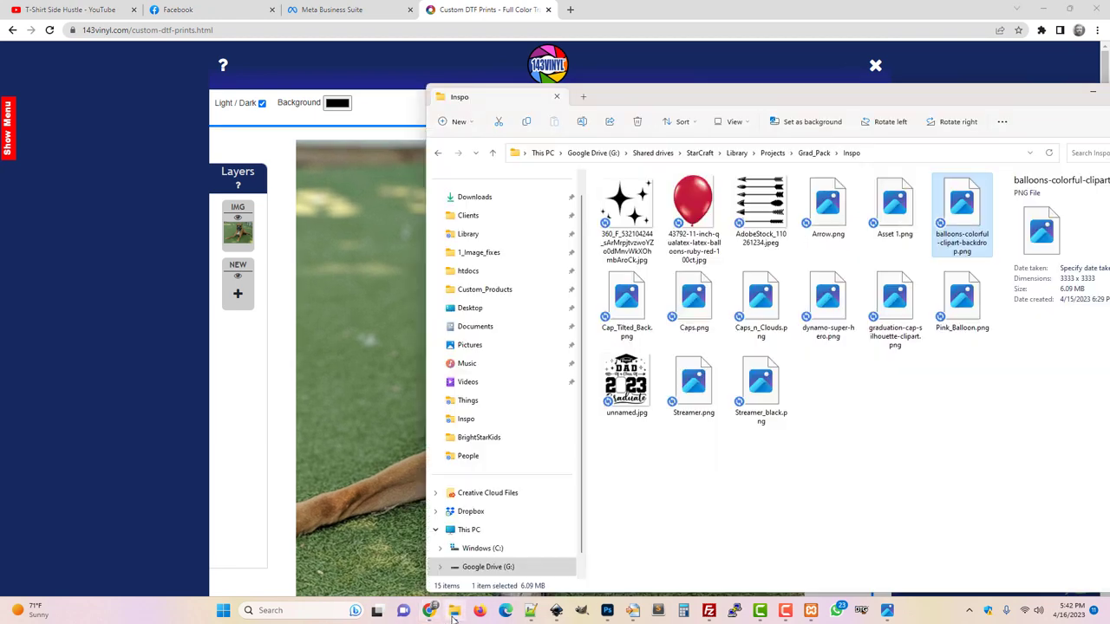
{"action": "left_click", "coordinate": [470, 197]}
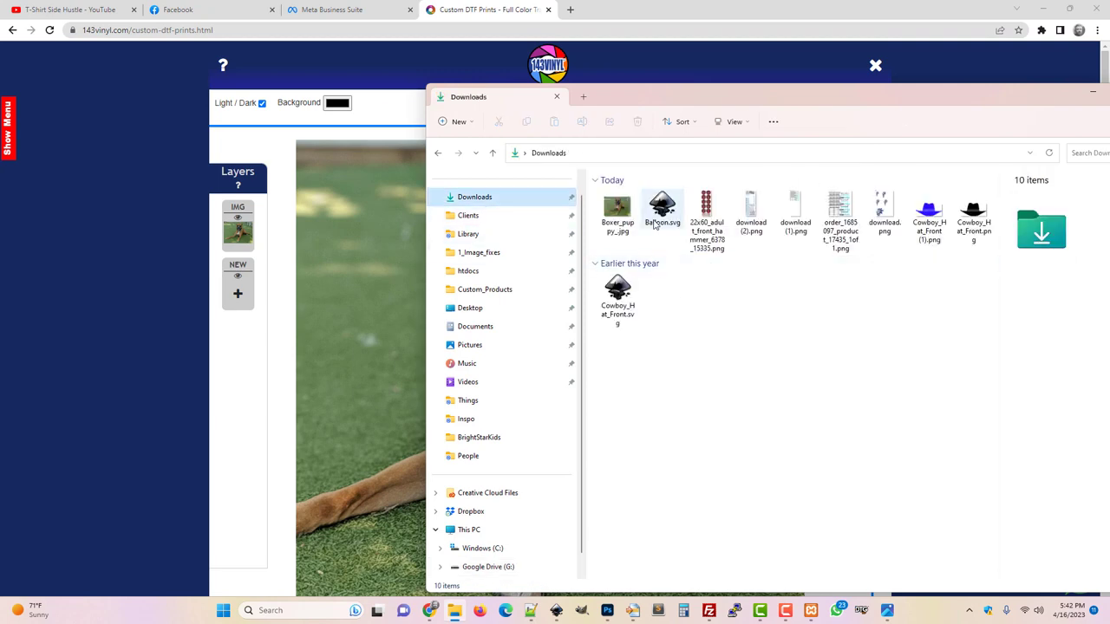
{"action": "right_click", "coordinate": [623, 230]}
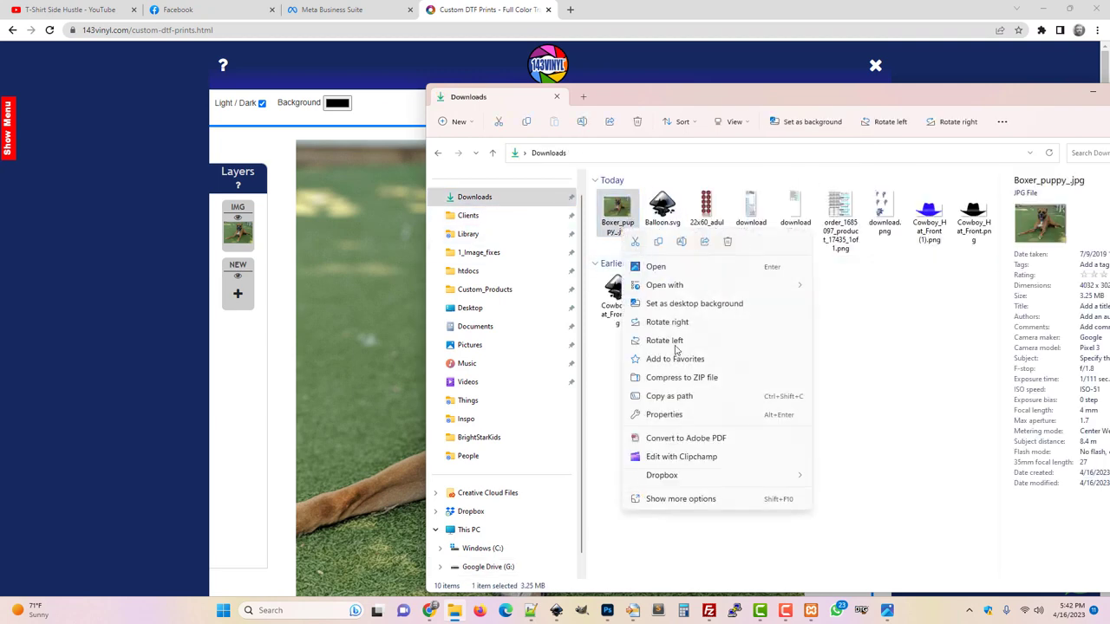
{"action": "left_click", "coordinate": [695, 500]}
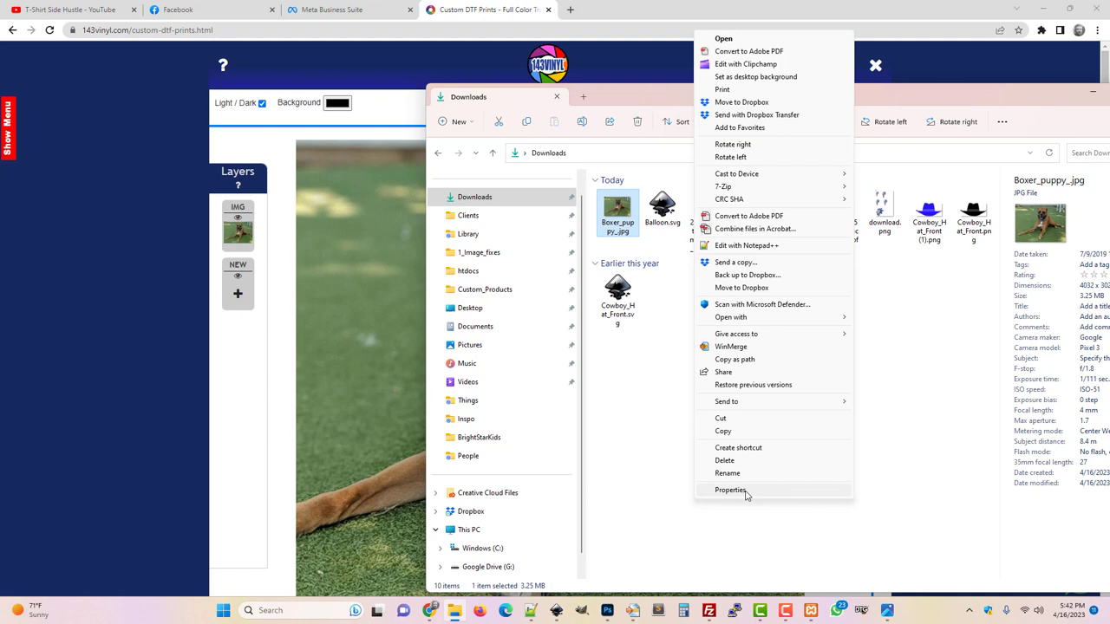
{"action": "left_click", "coordinate": [749, 492]}
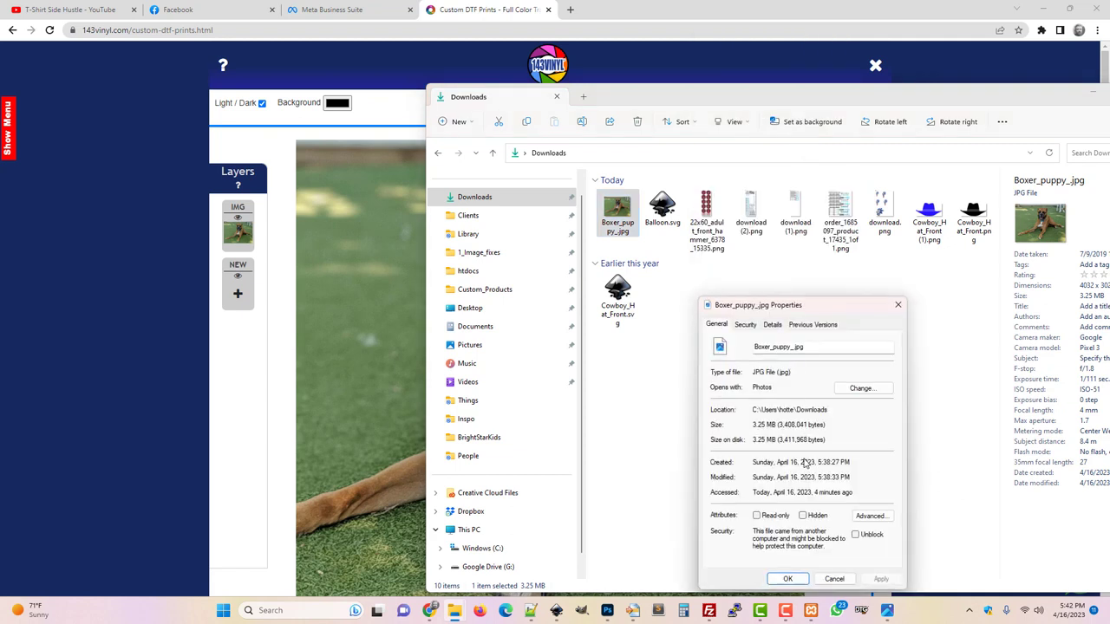
{"action": "left_click", "coordinate": [773, 325]}
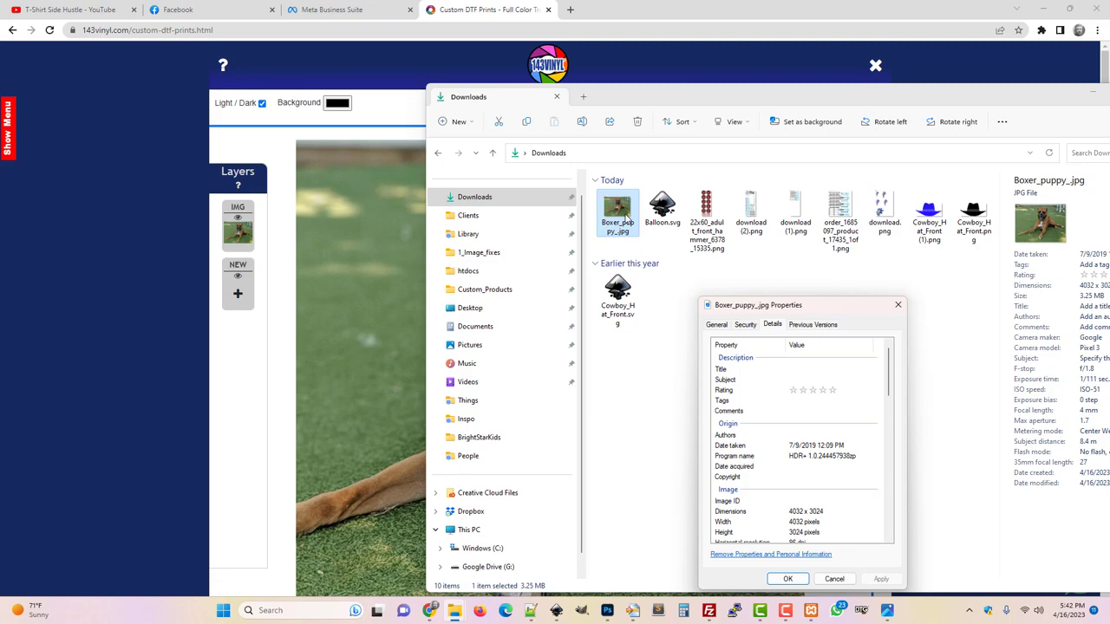
Step: Open Boxer_puppy_.jpg in Photos, zoom to 100%, and pan to centre the dog's face
{"action": "right_click", "coordinate": [626, 217]}
{"action": "left_click", "coordinate": [662, 253]}
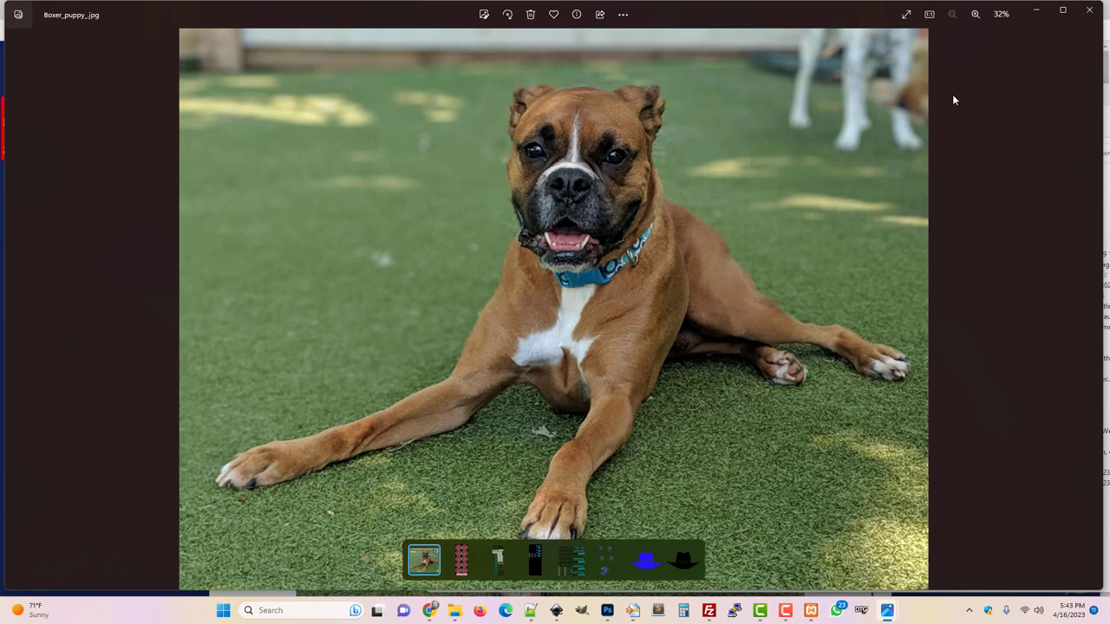
{"action": "left_click", "coordinate": [976, 15]}
{"action": "left_click", "coordinate": [976, 15]}
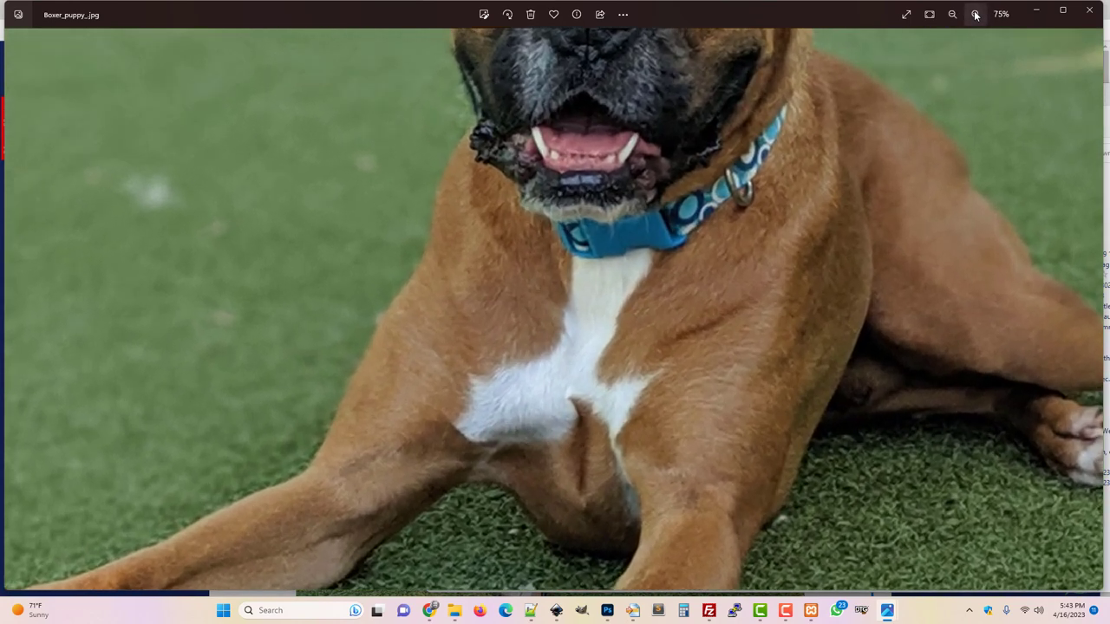
{"action": "left_click", "coordinate": [976, 14]}
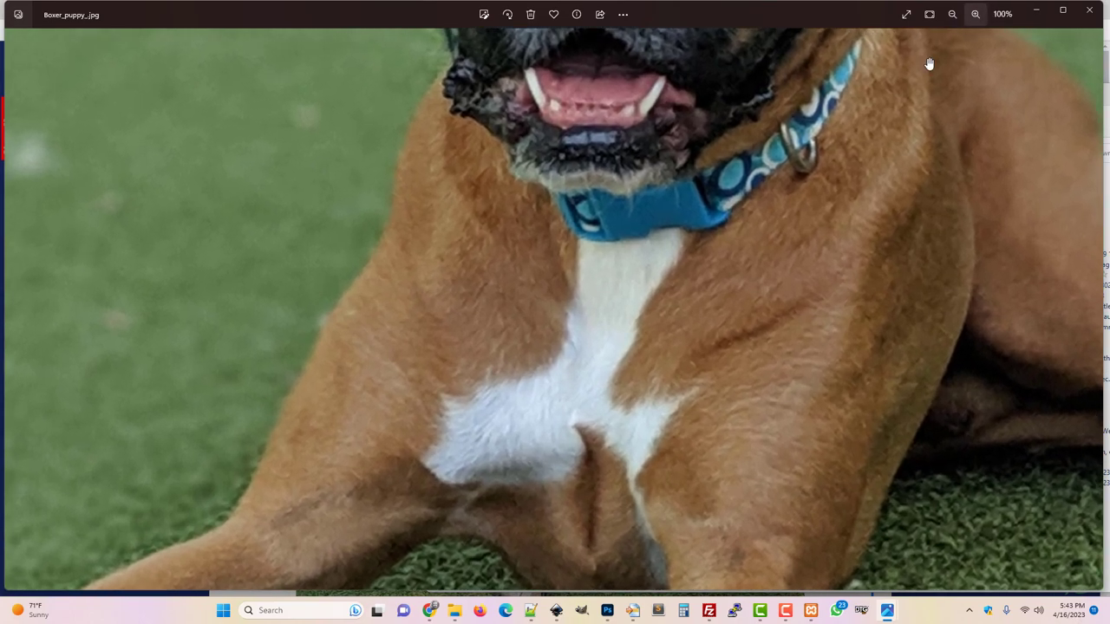
{"action": "left_click_drag", "start_coordinate": [875, 147], "coordinate": [822, 311]}
{"action": "left_click_drag", "start_coordinate": [813, 34], "coordinate": [268, 259]}
{"action": "left_click_drag", "start_coordinate": [576, 267], "coordinate": [617, 291]}
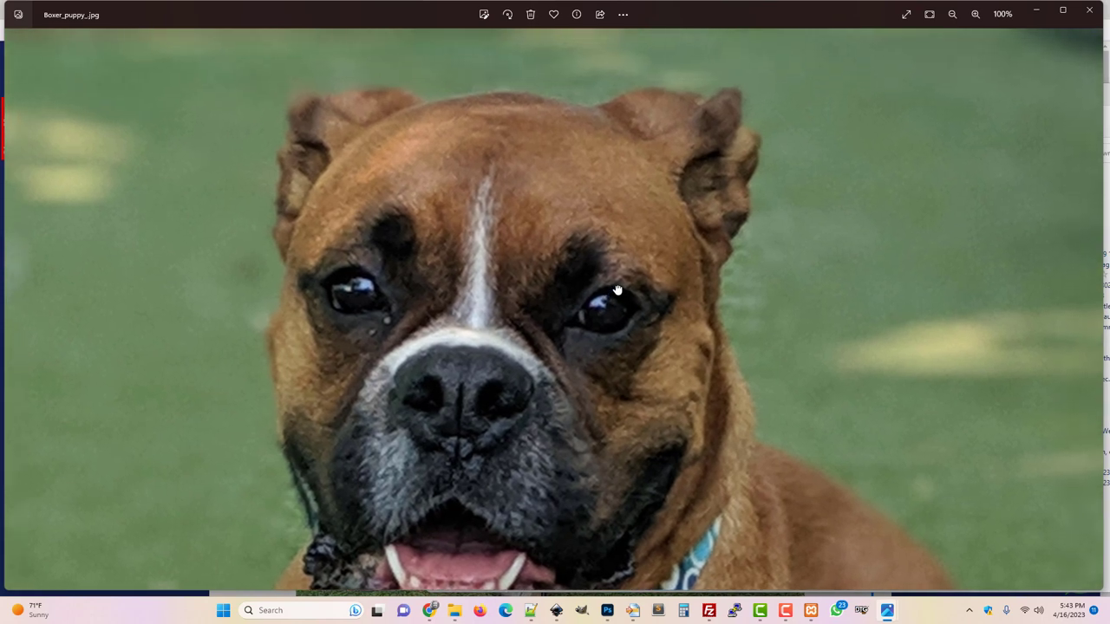